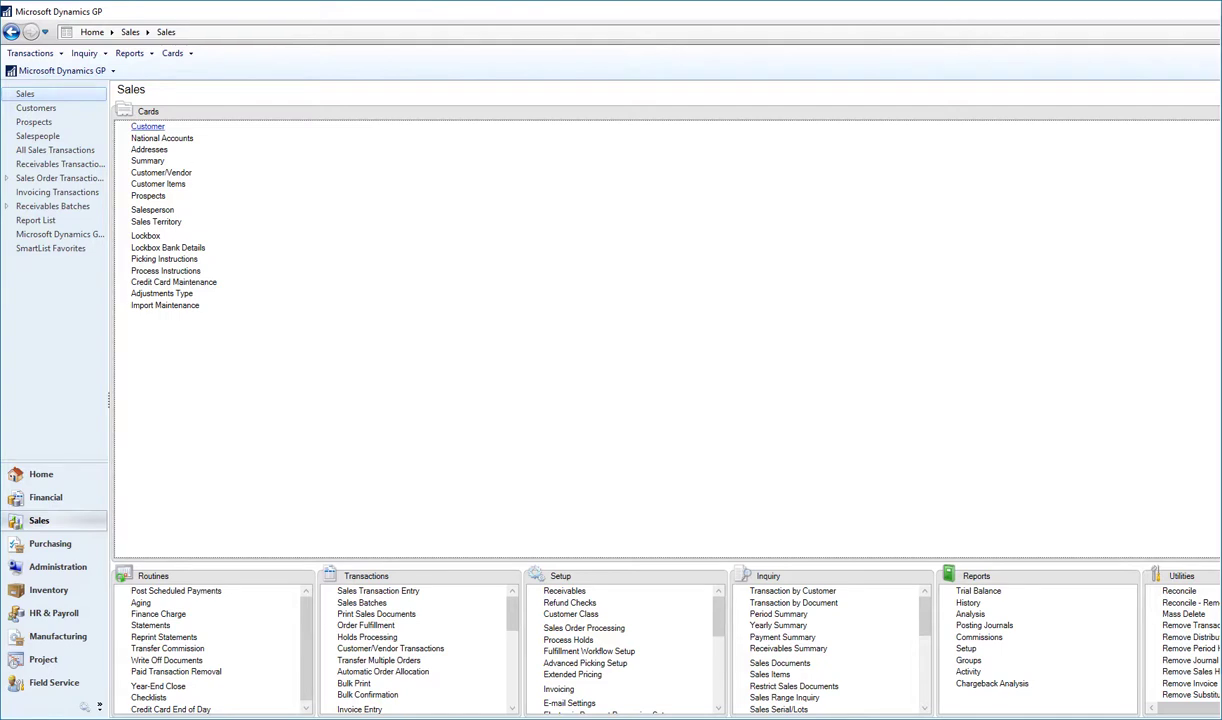
Open the Customer Maintenance card from the Sales area's Cards list.
left_click(147, 126)
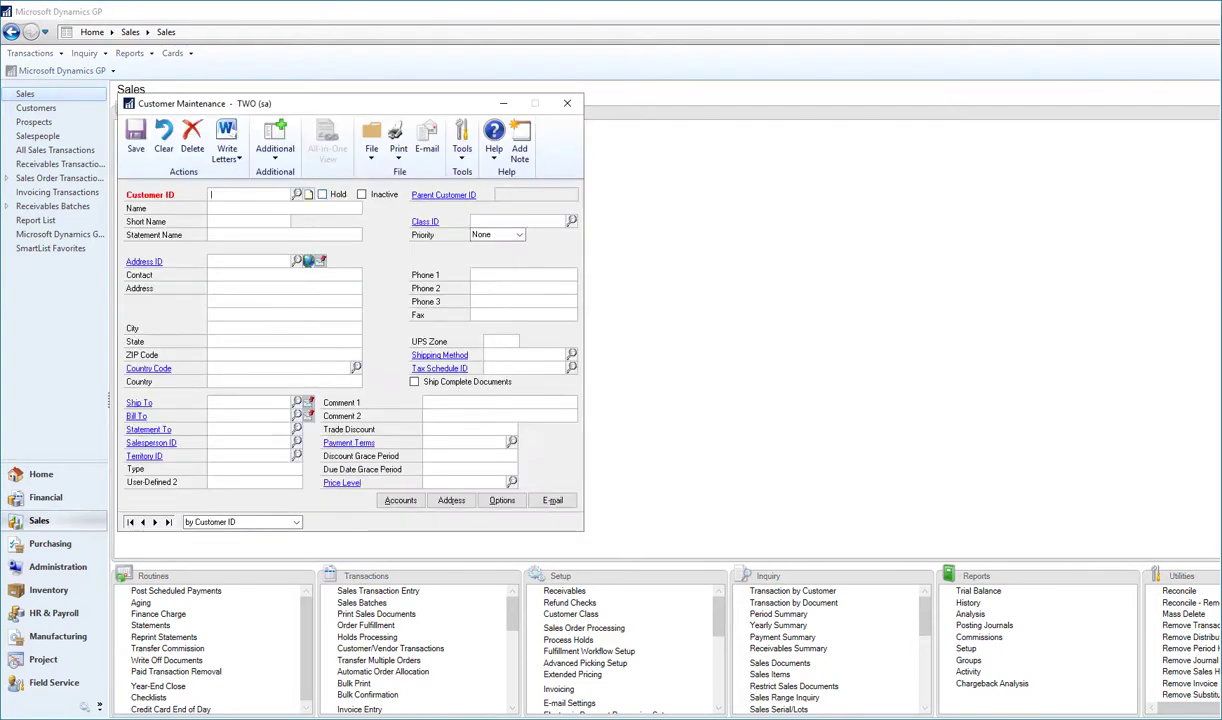
Load the Adam Park Resort customer record and show its Additional options list.
left_click(296, 194)
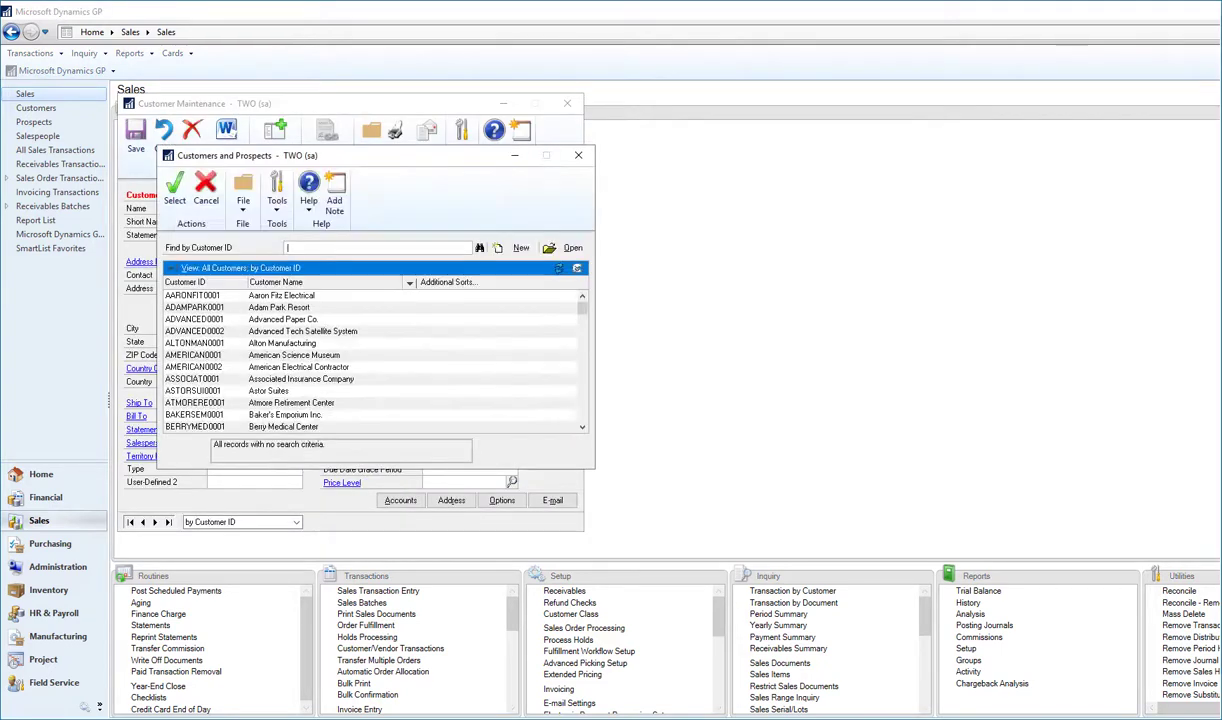
left_click(196, 307)
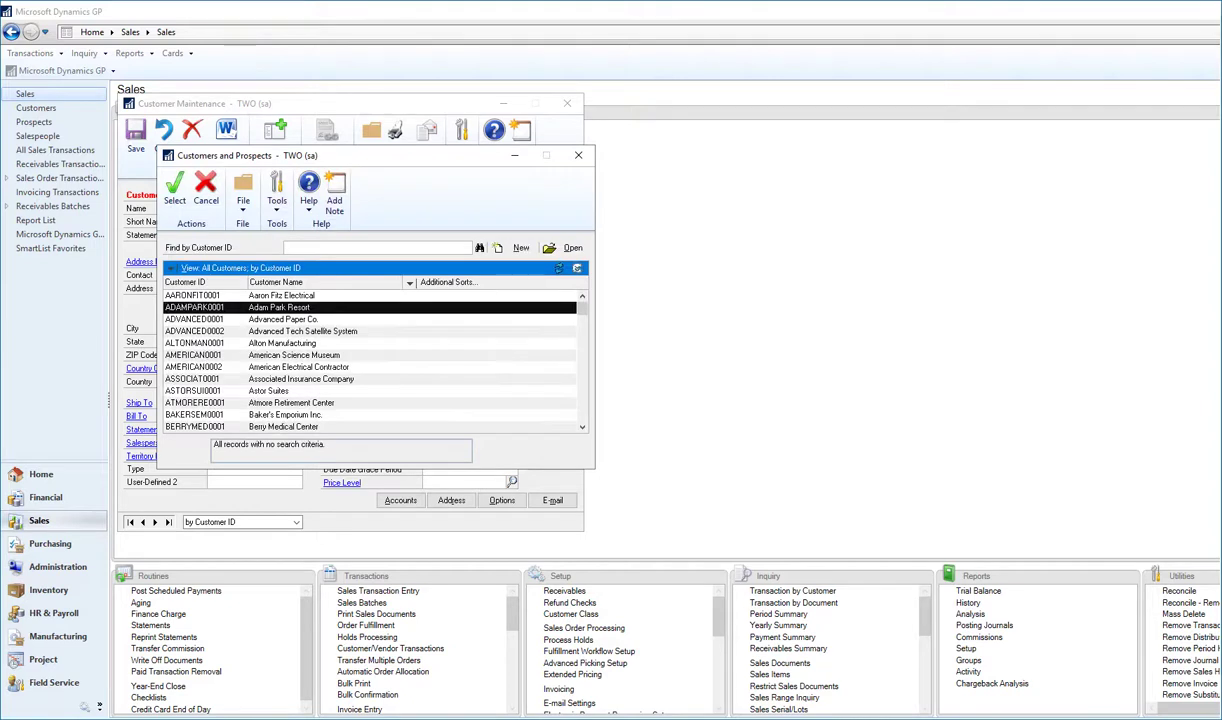
left_click(175, 188)
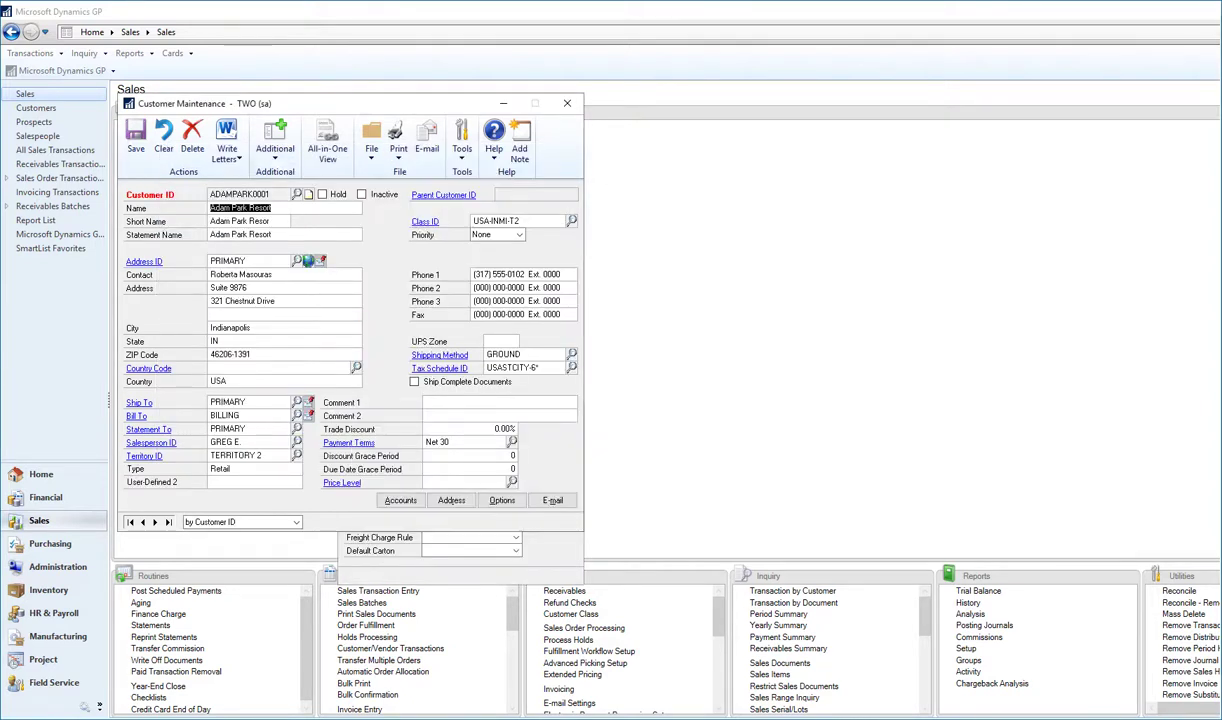
left_click(275, 145)
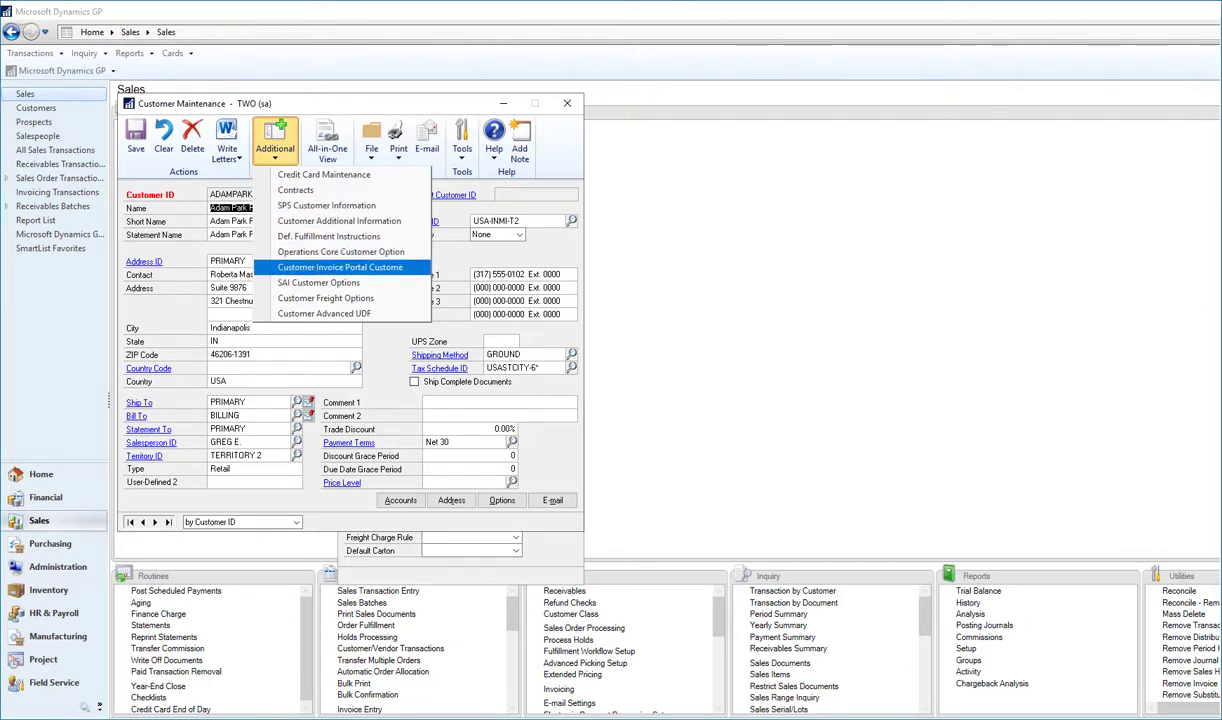
Enable the Customer Invoice Portal for Adam Park Resort and save the customer.
left_click(340, 267)
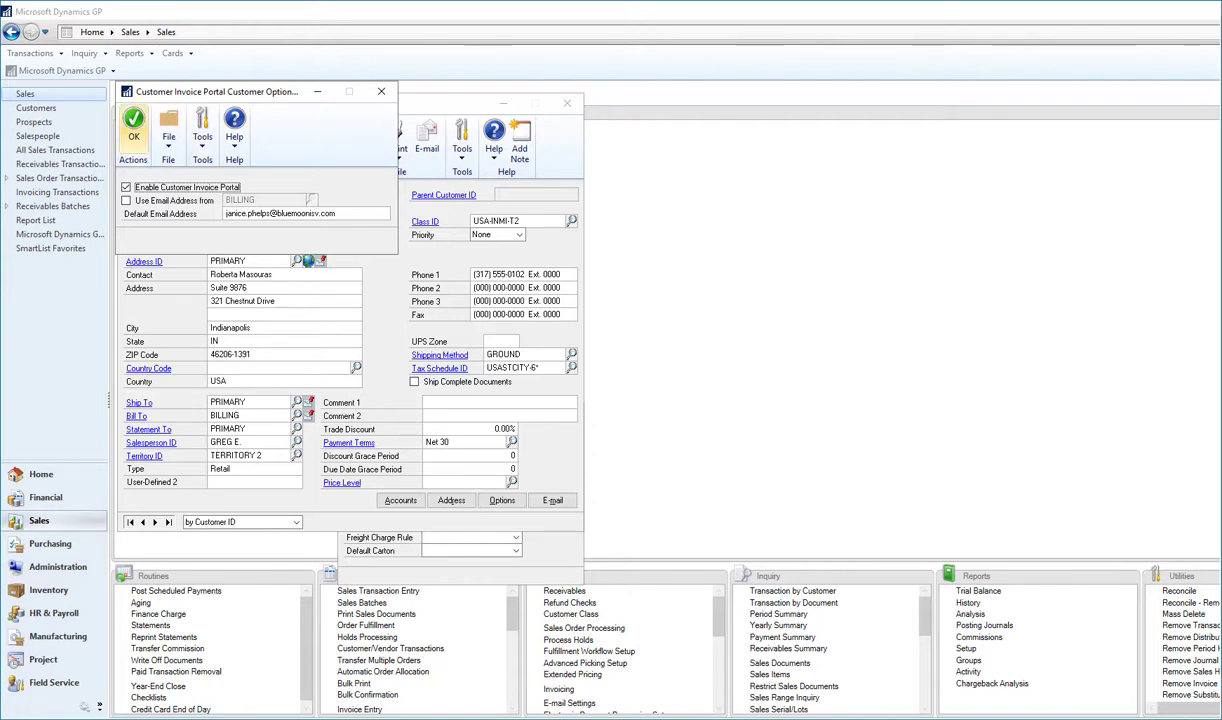
left_click(134, 127)
left_click(135, 138)
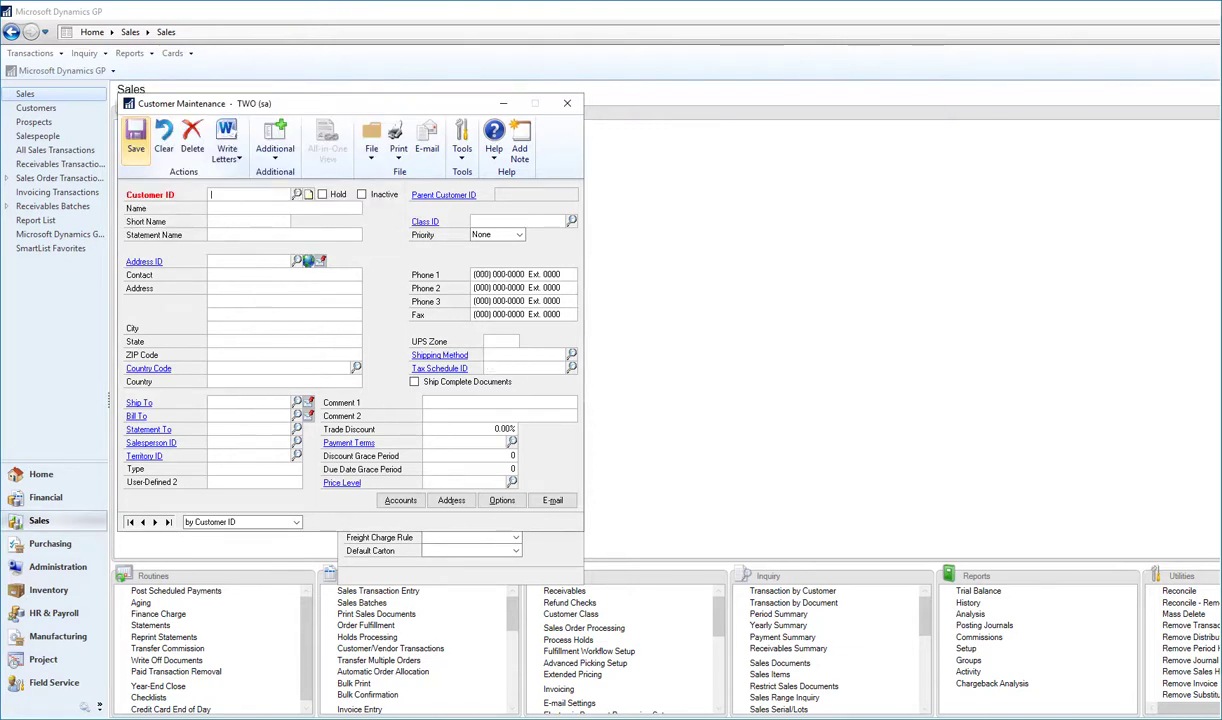
Close Customer Maintenance and start a blank STDINV invoice in Sales Transaction Entry.
left_click(567, 103)
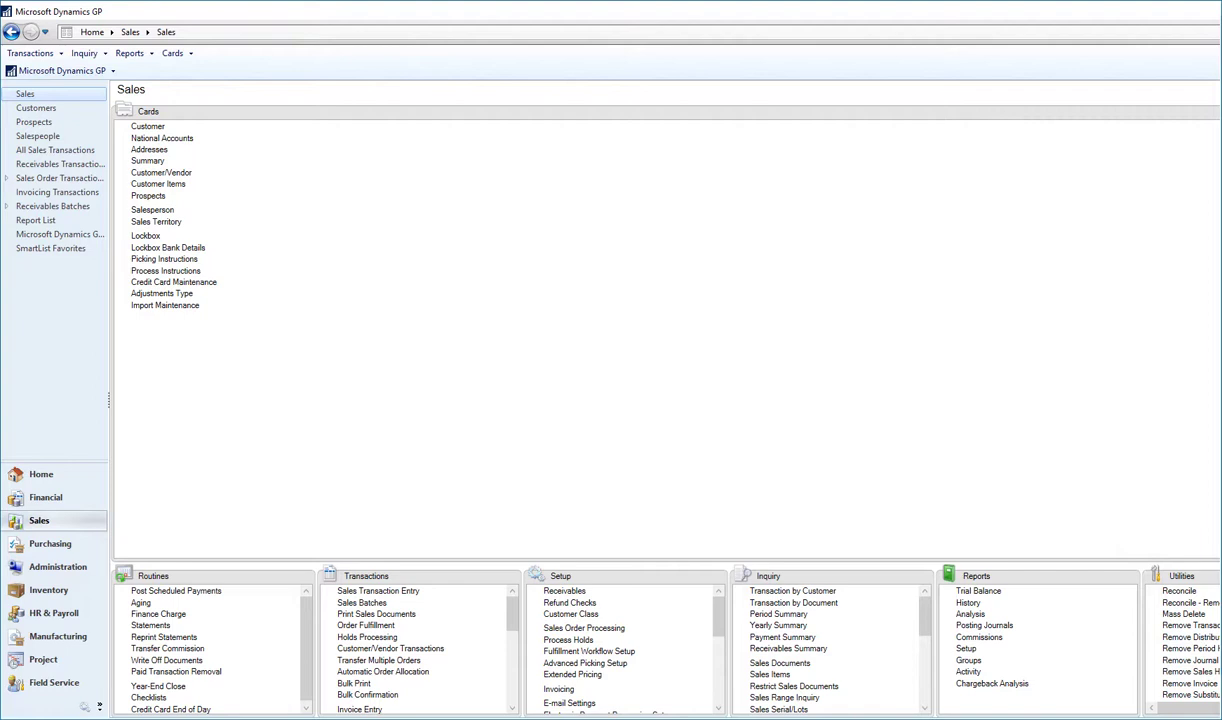
left_click_drag(402, 576, 371, 399)
left_click(172, 127)
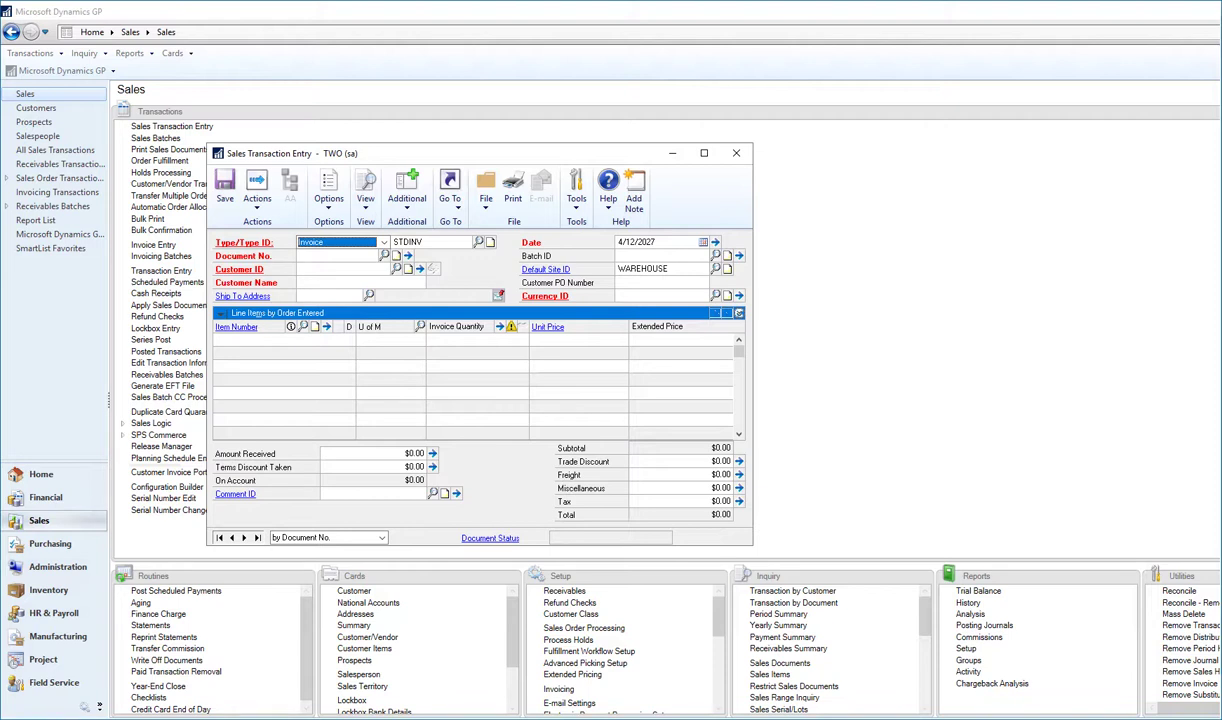
Save a $135.20 STDINV invoice for customer ADA with one 128 SDRAM line, batch TODAYS INVOICES.
left_click(408, 242)
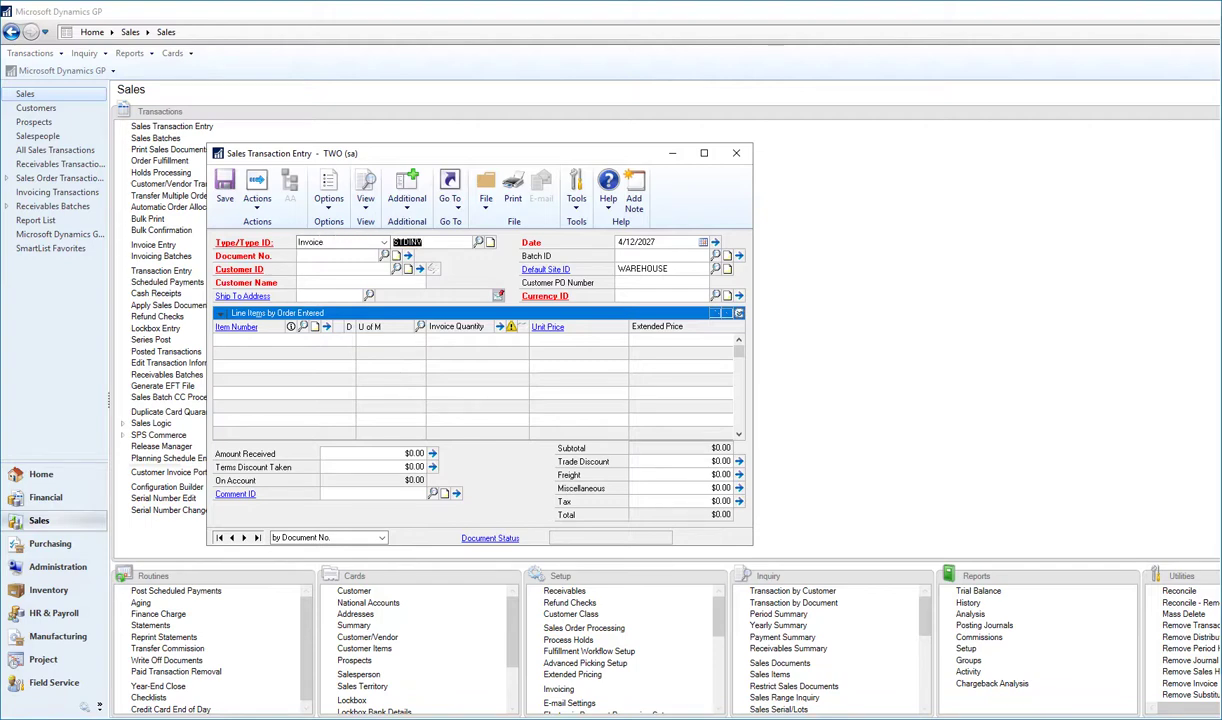
key("Tab")
key("Tab")
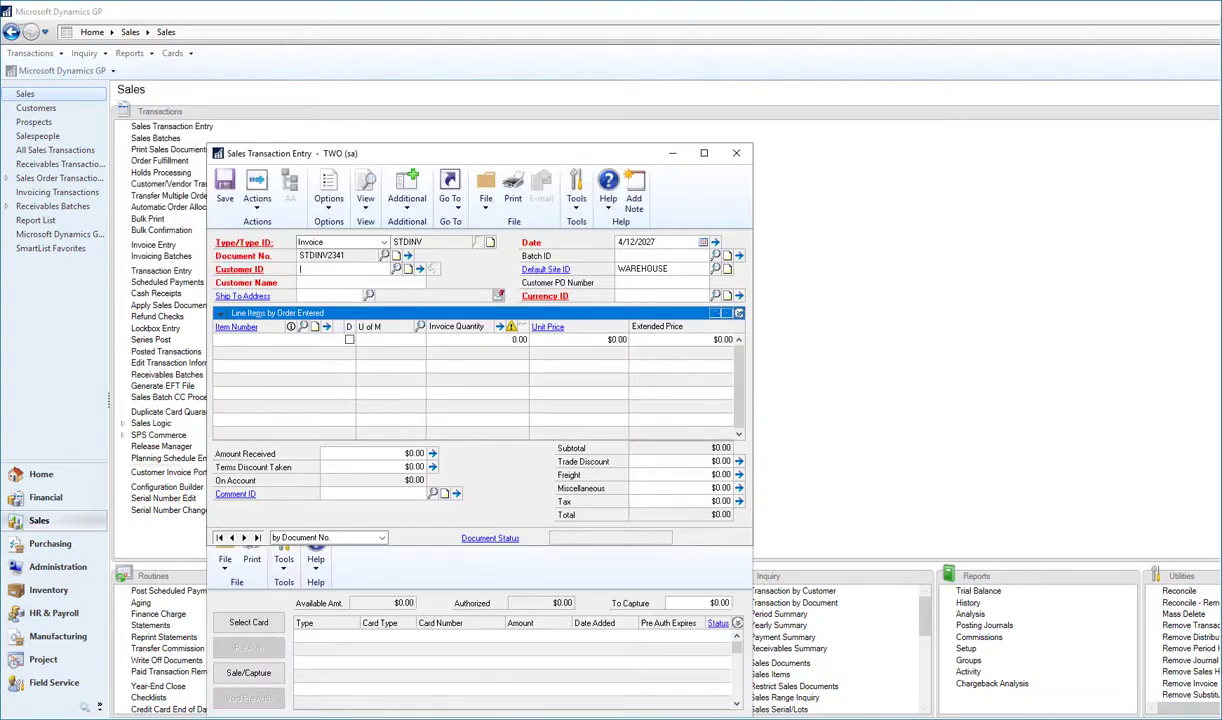
type("ADA")
key("Tab")
key("Tab")
key("Tab")
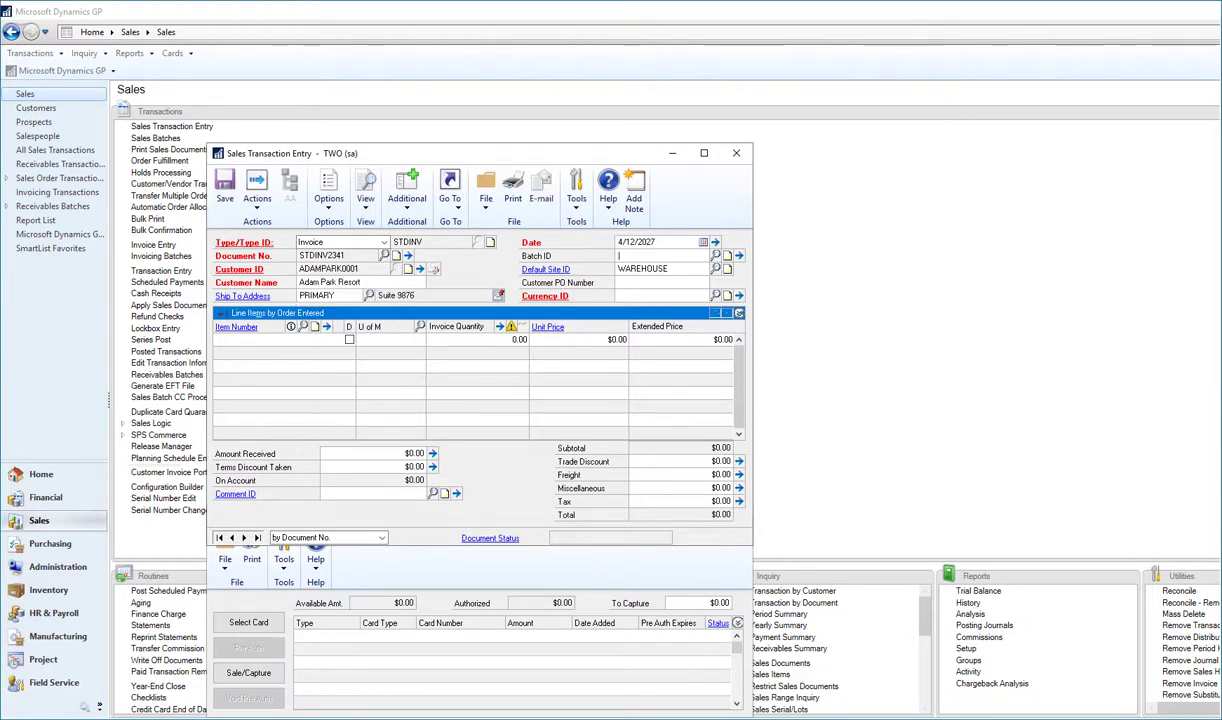
type("TODA")
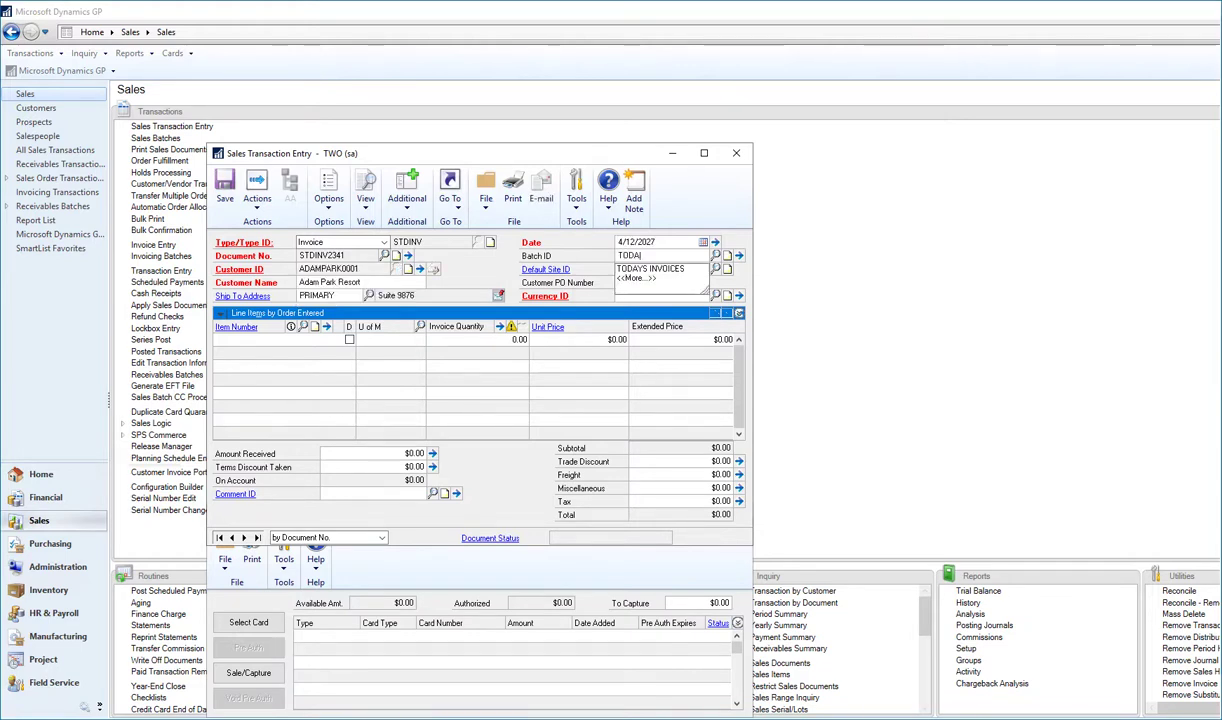
key("Down")
key("Tab")
key("Tab")
key("Tab")
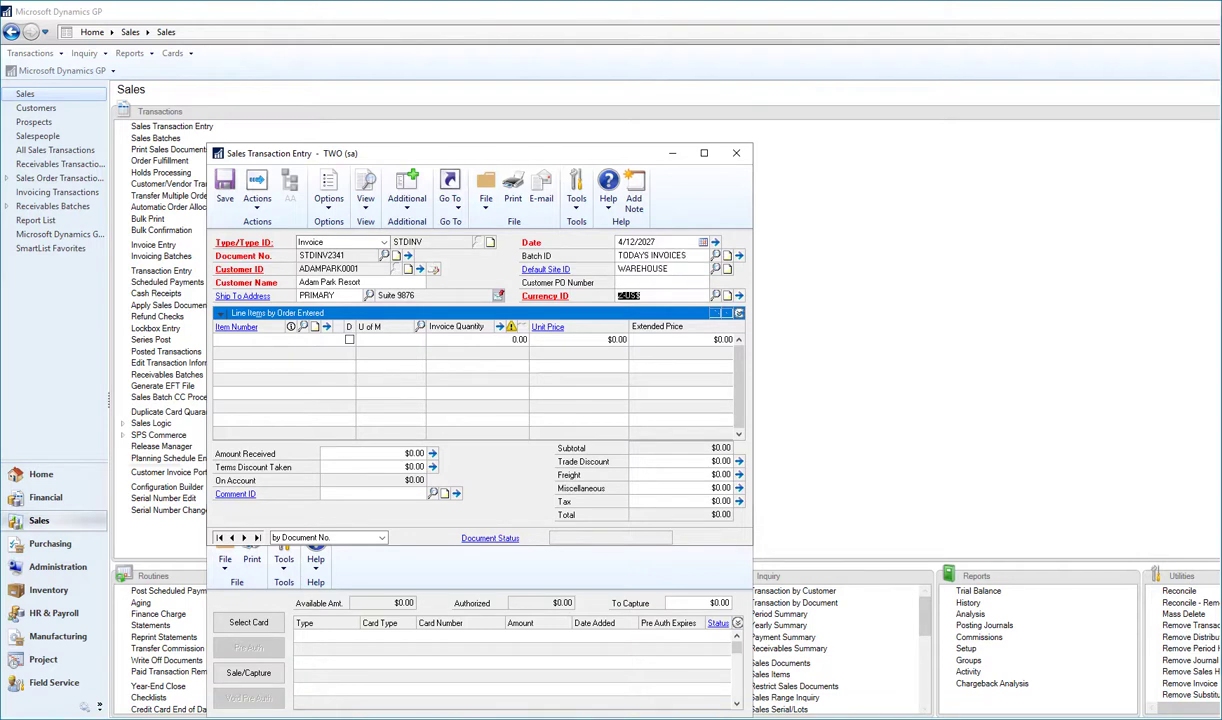
key("Tab")
type("128 ")
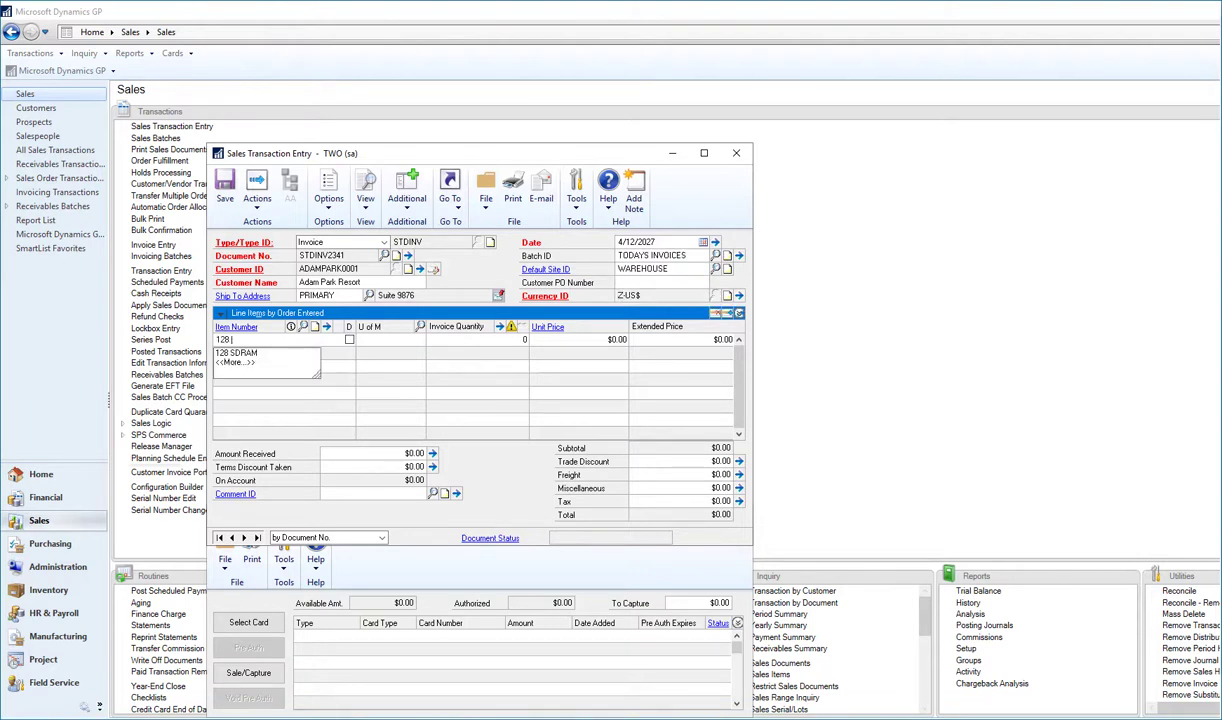
type("SDRAM")
key("Tab")
key("Tab")
key("Tab")
key("Tab")
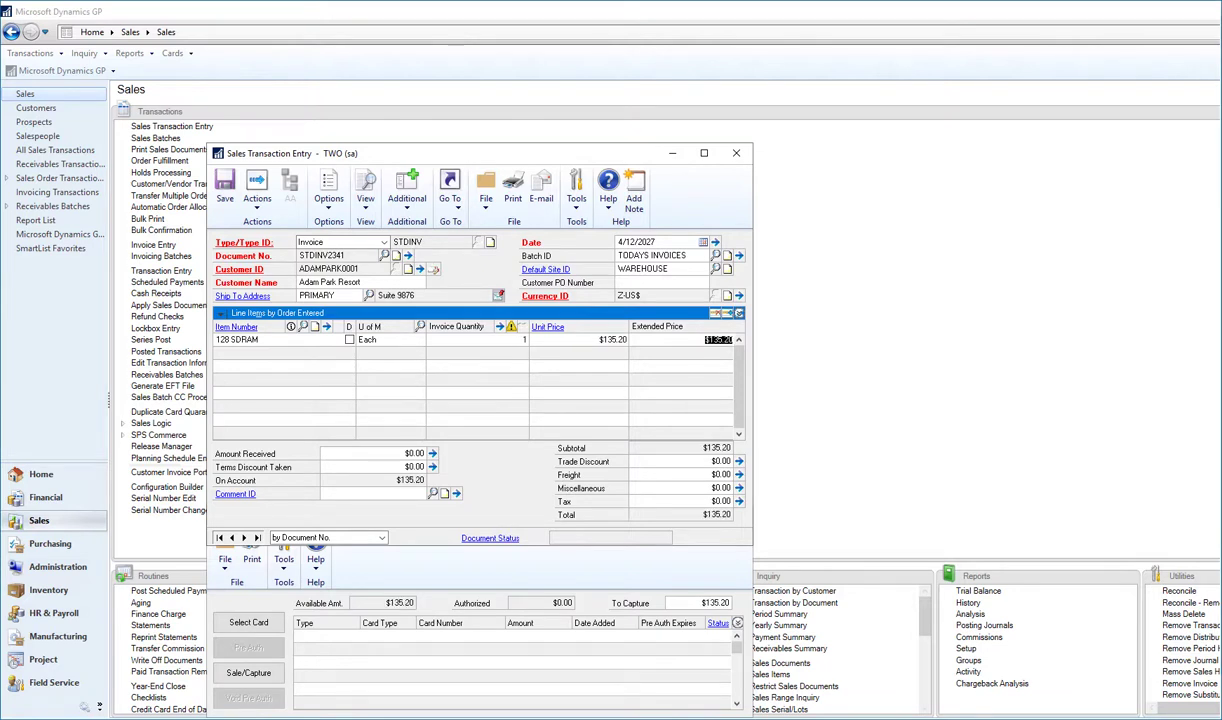
left_click(224, 190)
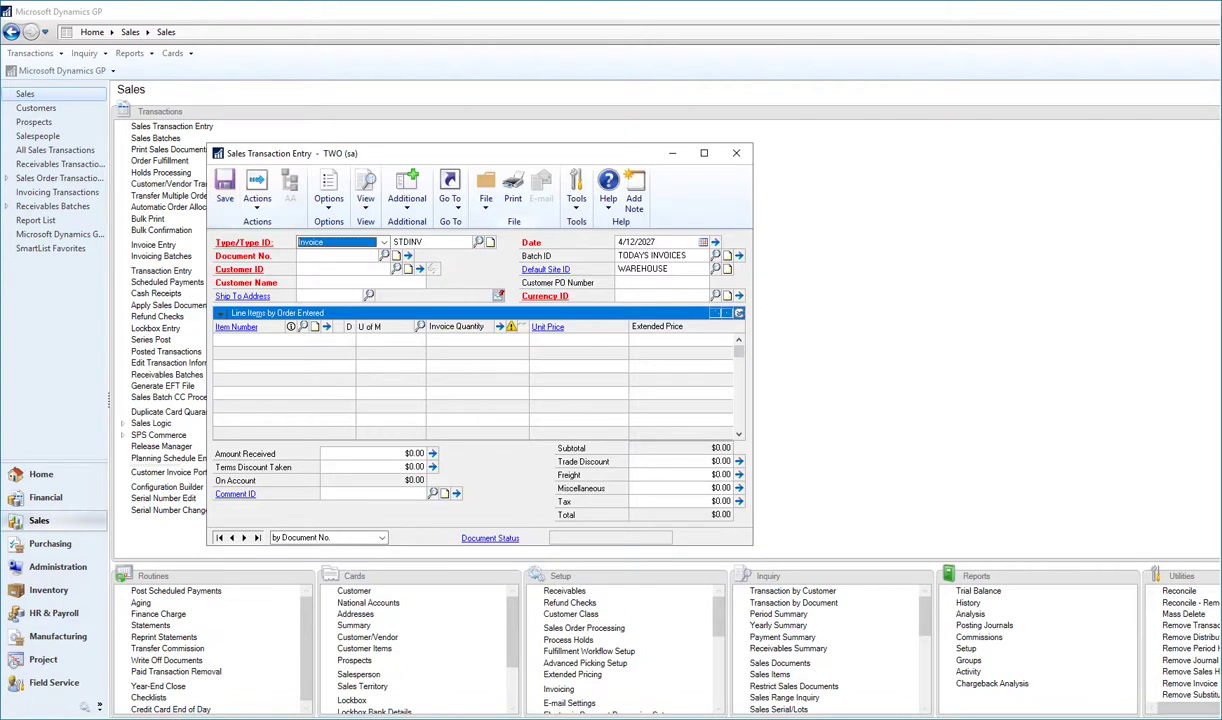
Open batch TODAYS INVOICES in Sales Batch Entry and launch its Customer Invoice Portal Batch Export.
left_click(739, 256)
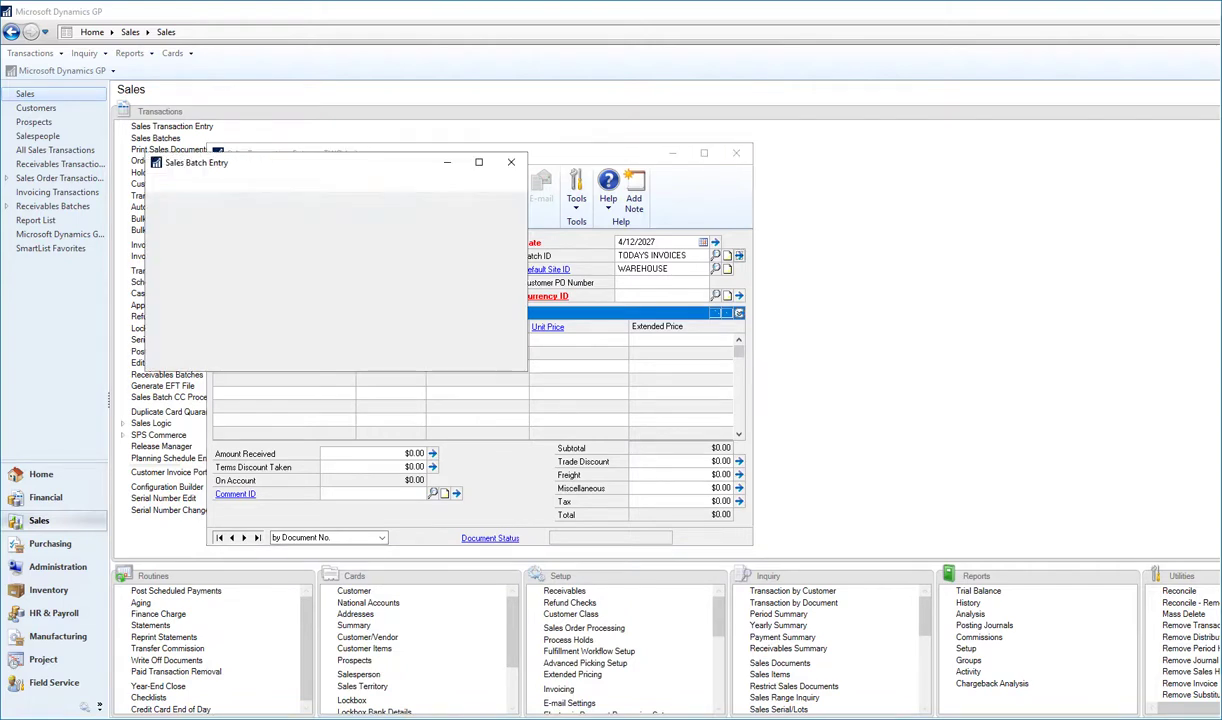
left_click(736, 153)
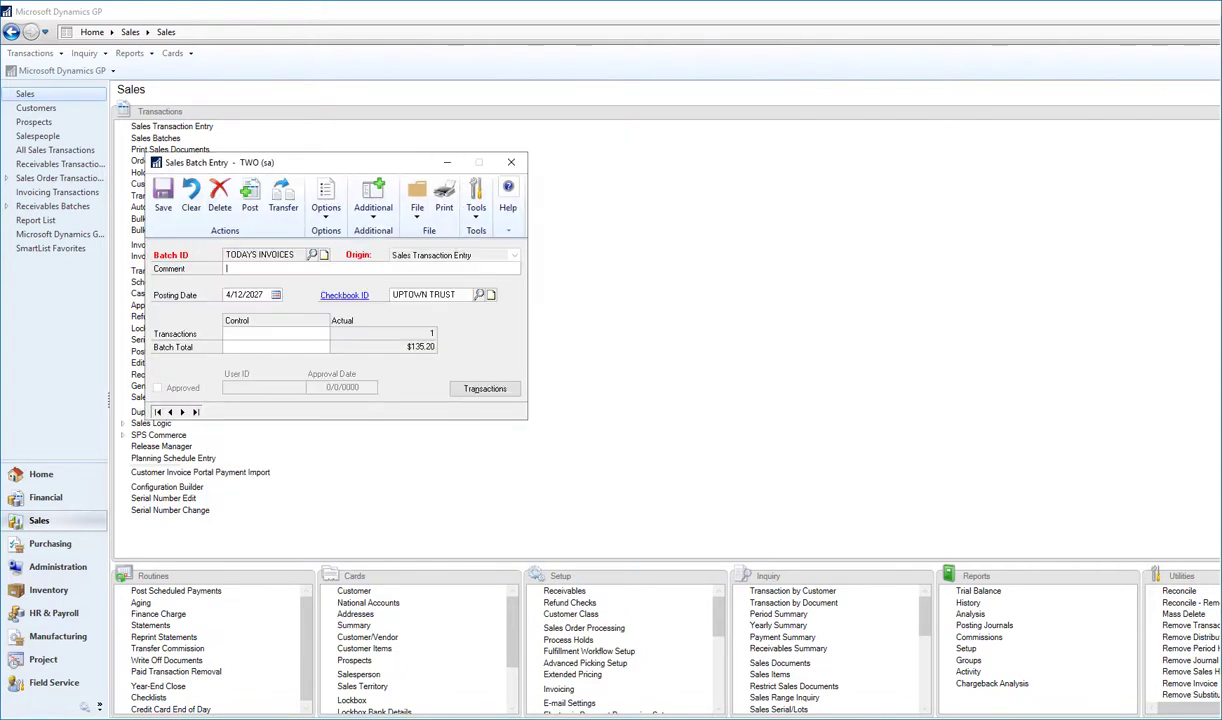
left_click_drag(250, 162, 402, 147)
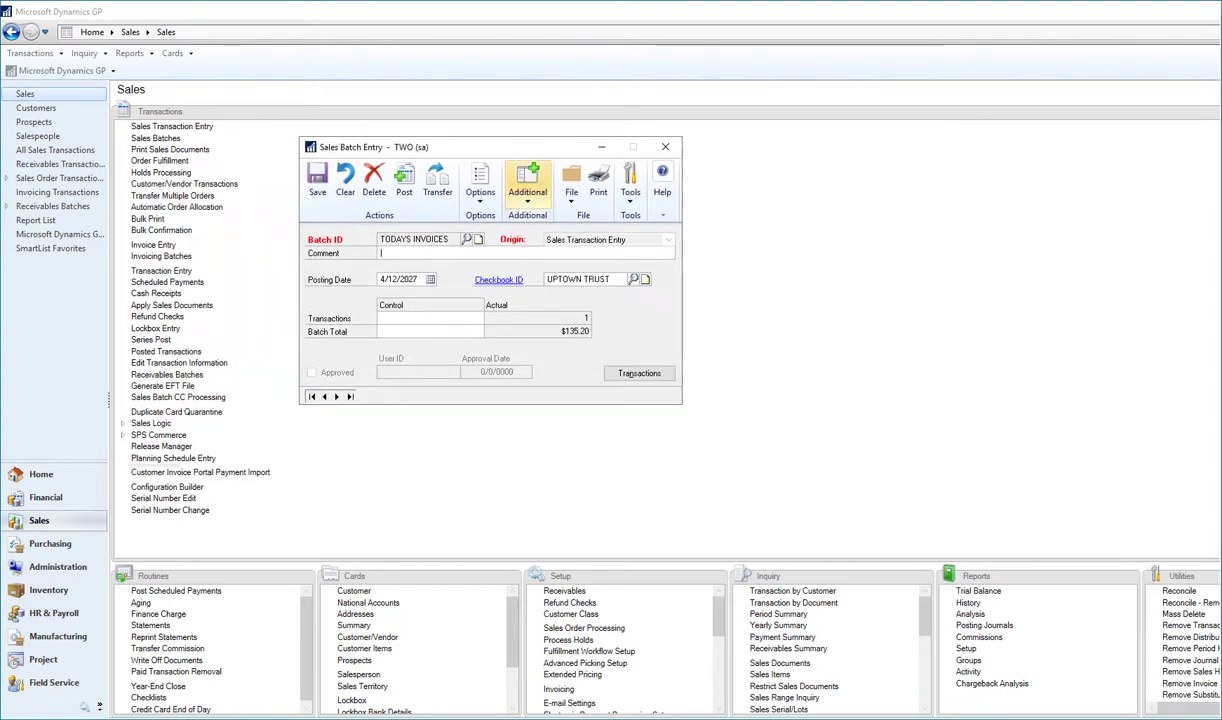
left_click(527, 185)
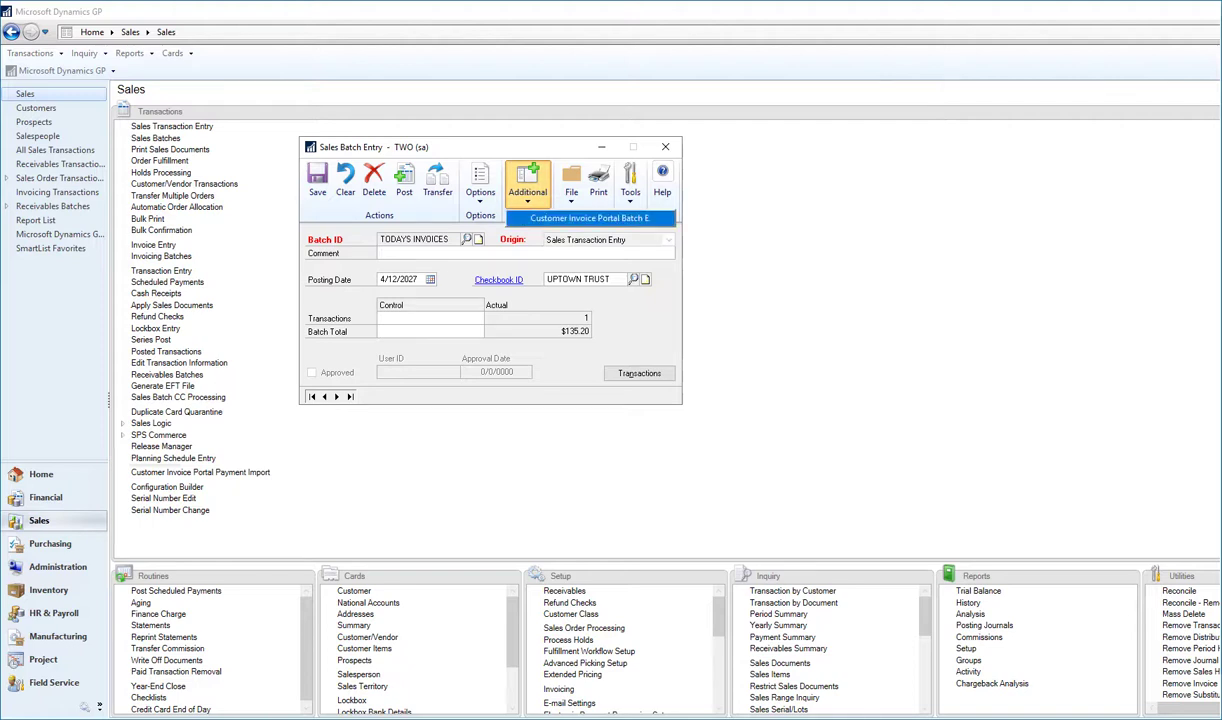
left_click(590, 218)
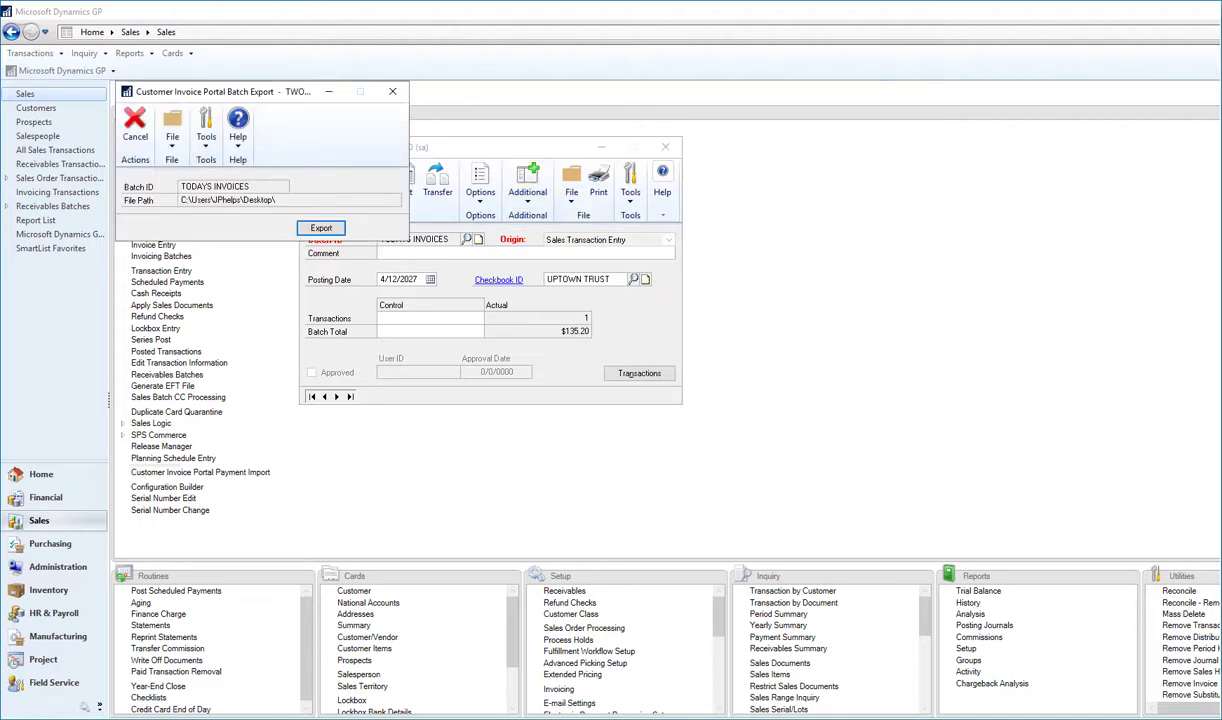
Export the TODAYS INVOICES batch to the portal and acknowledge the success message.
key("Return")
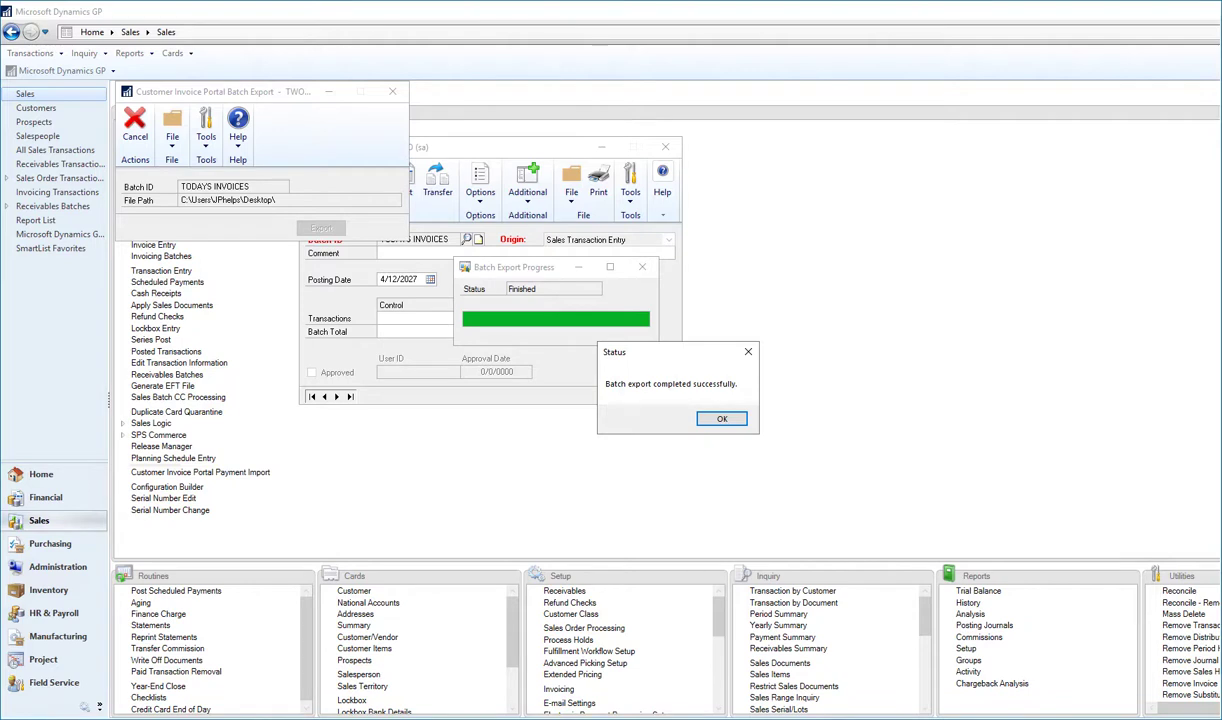
left_click(721, 418)
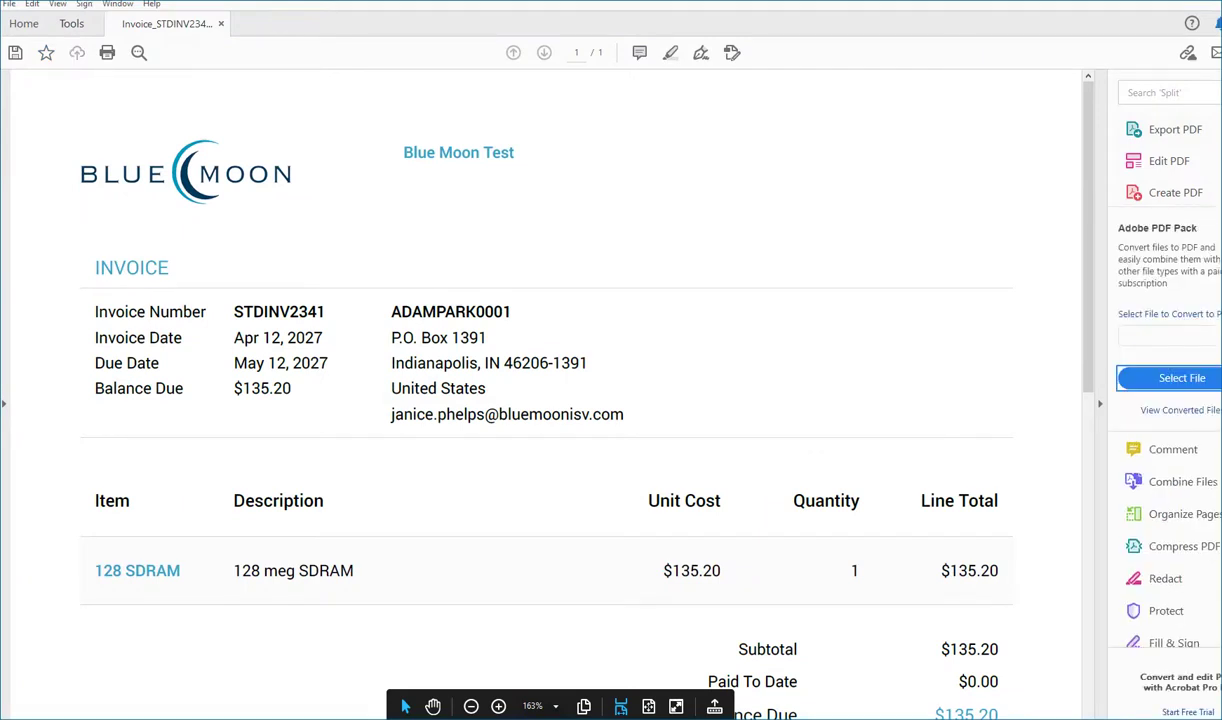
Scroll through the exported $135.20 invoice PDF, then switch away from Acrobat Reader.
scroll(440, 412, "down", 1)
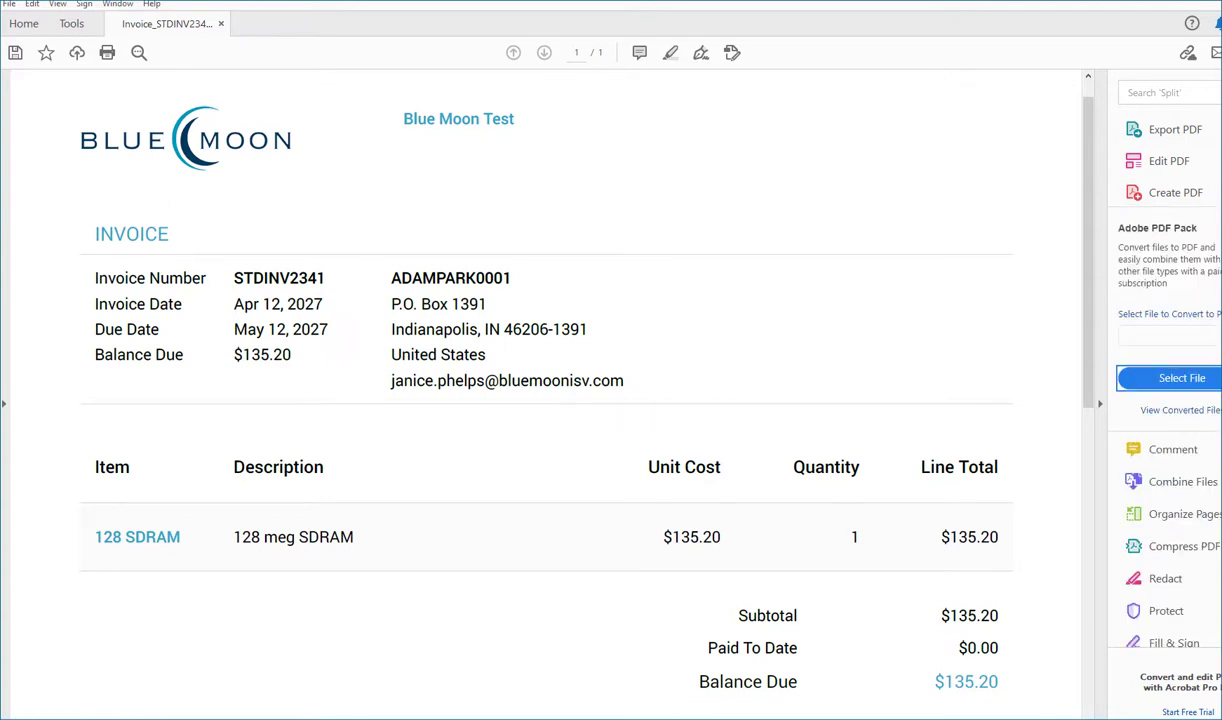
key("alt+Tab")
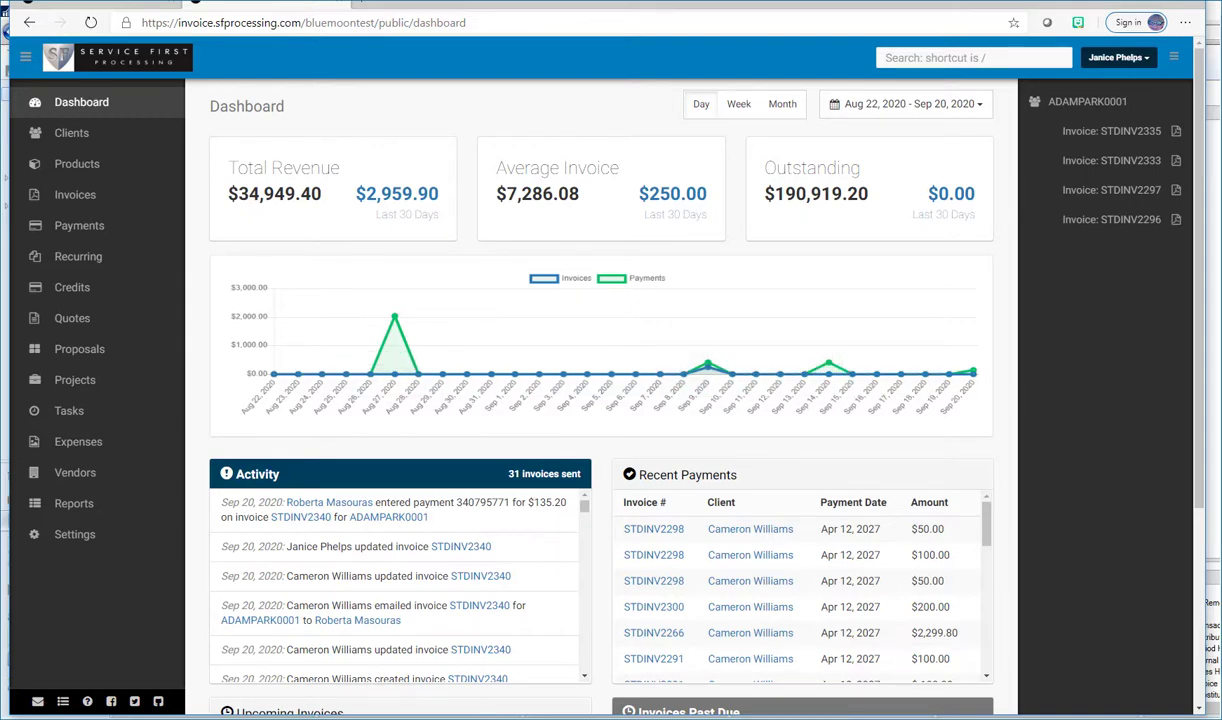
In the customer portal, check the $135.20 open balance on the dashboard, then reload Invoices.
left_click(95, 4)
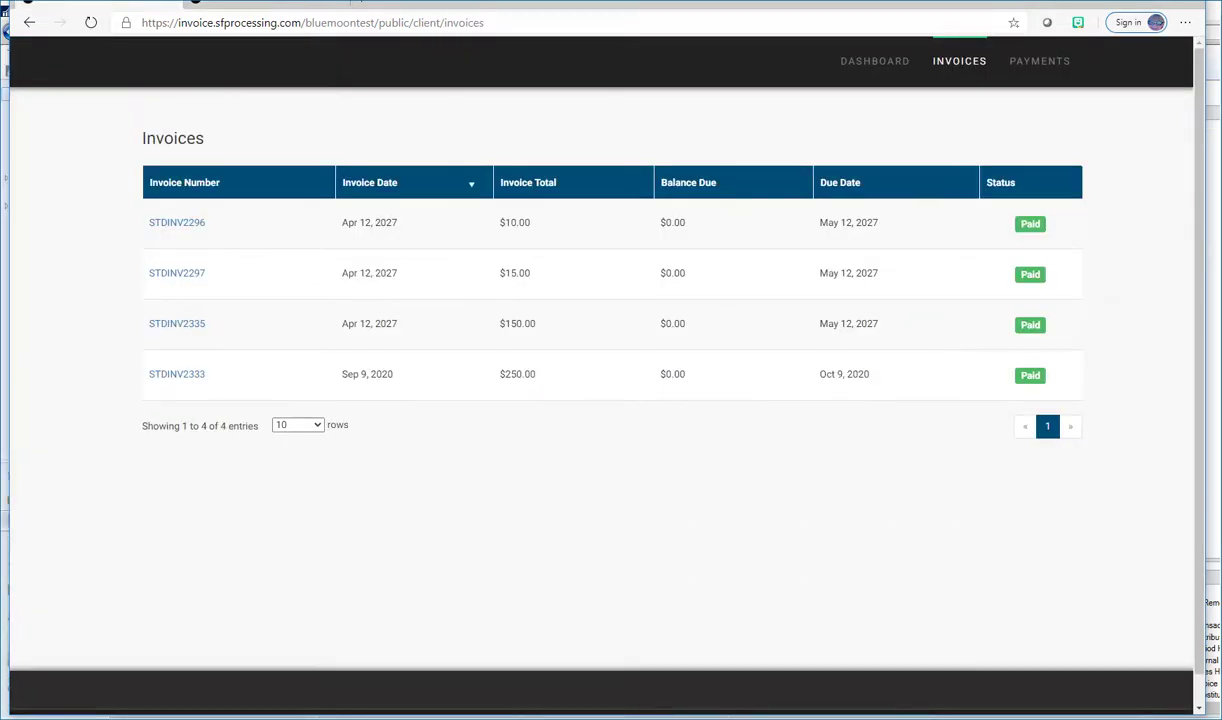
left_click(875, 61)
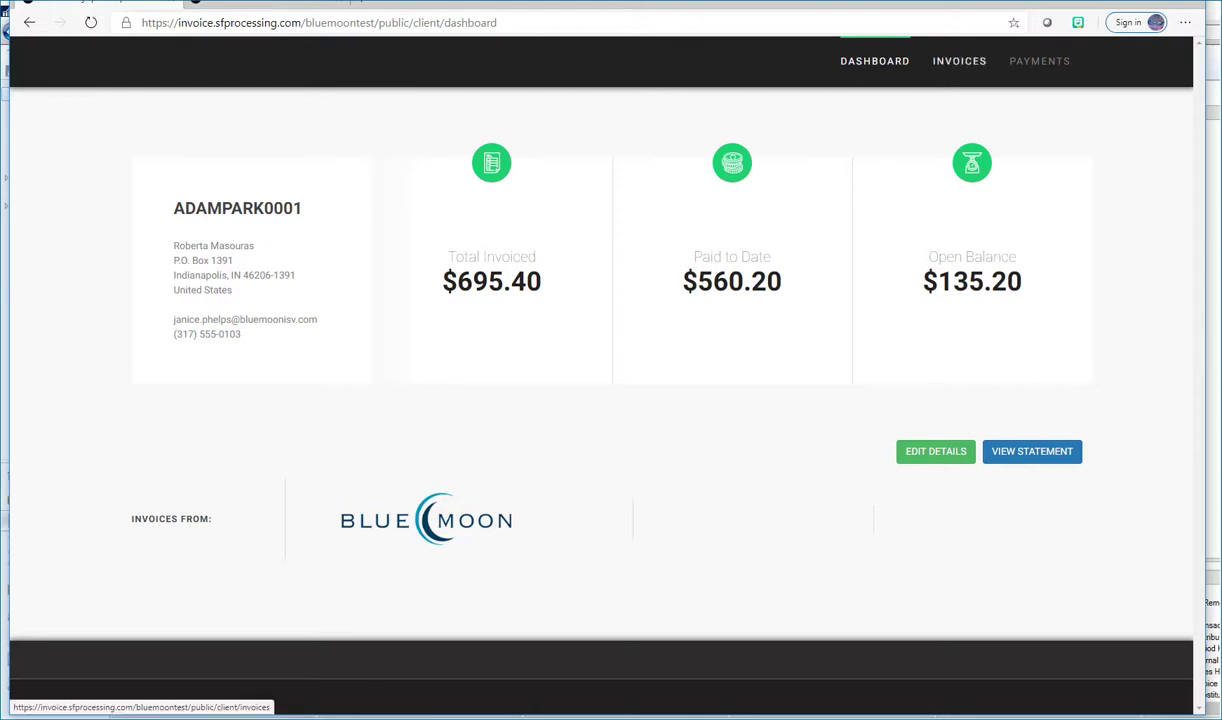
left_click(959, 61)
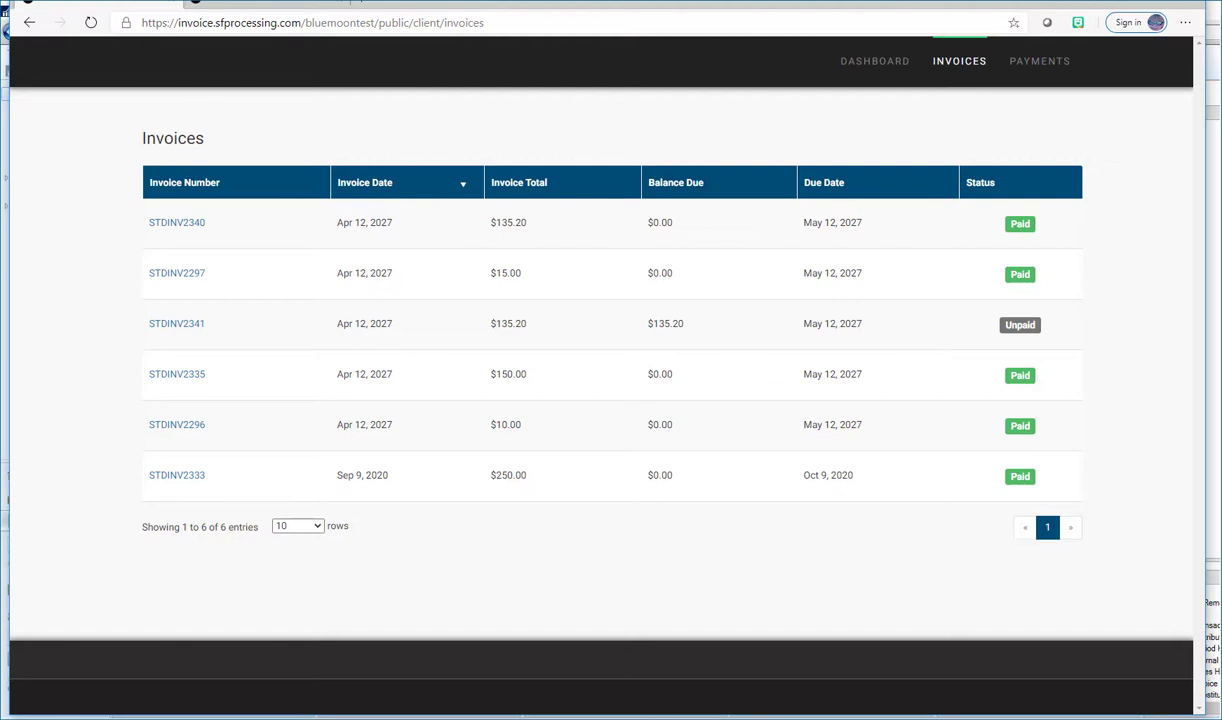
Open invoice STDINV2341 from the portal's Invoices table.
left_click(176, 323)
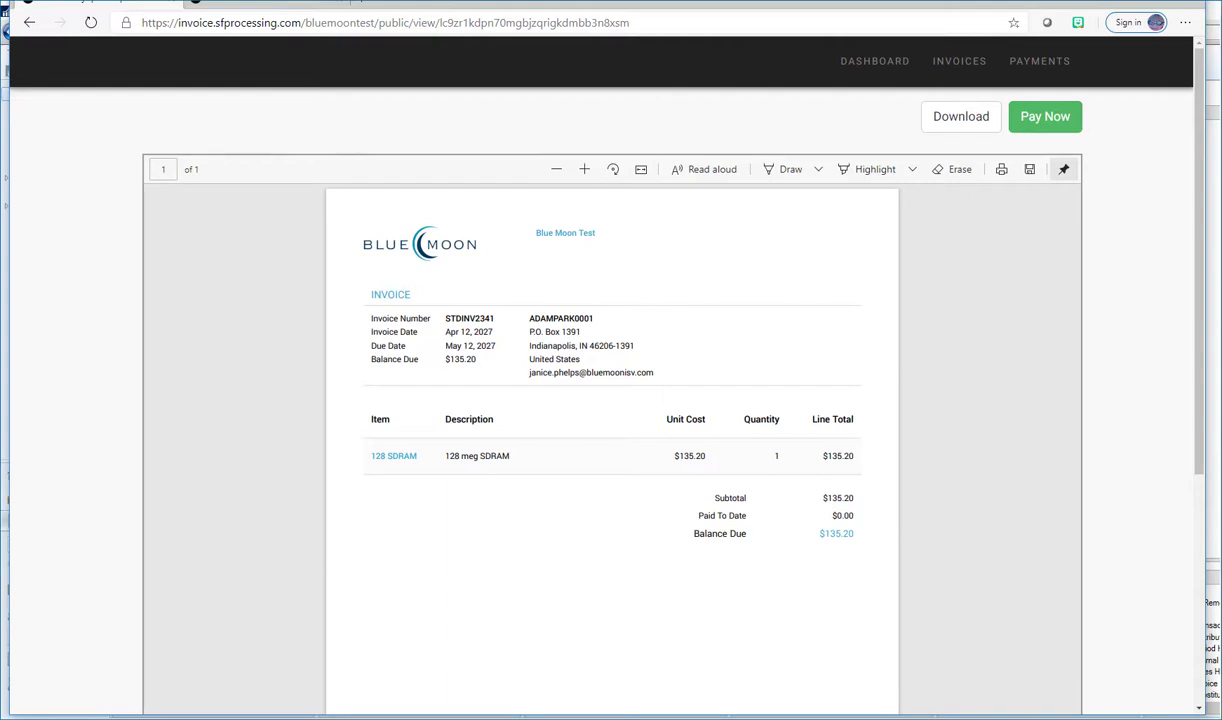
Pay invoice STDINV2341's $135.20 by credit card, entering the card number, a 12 - December 2020 expiry and the CVV.
left_click(1040, 116)
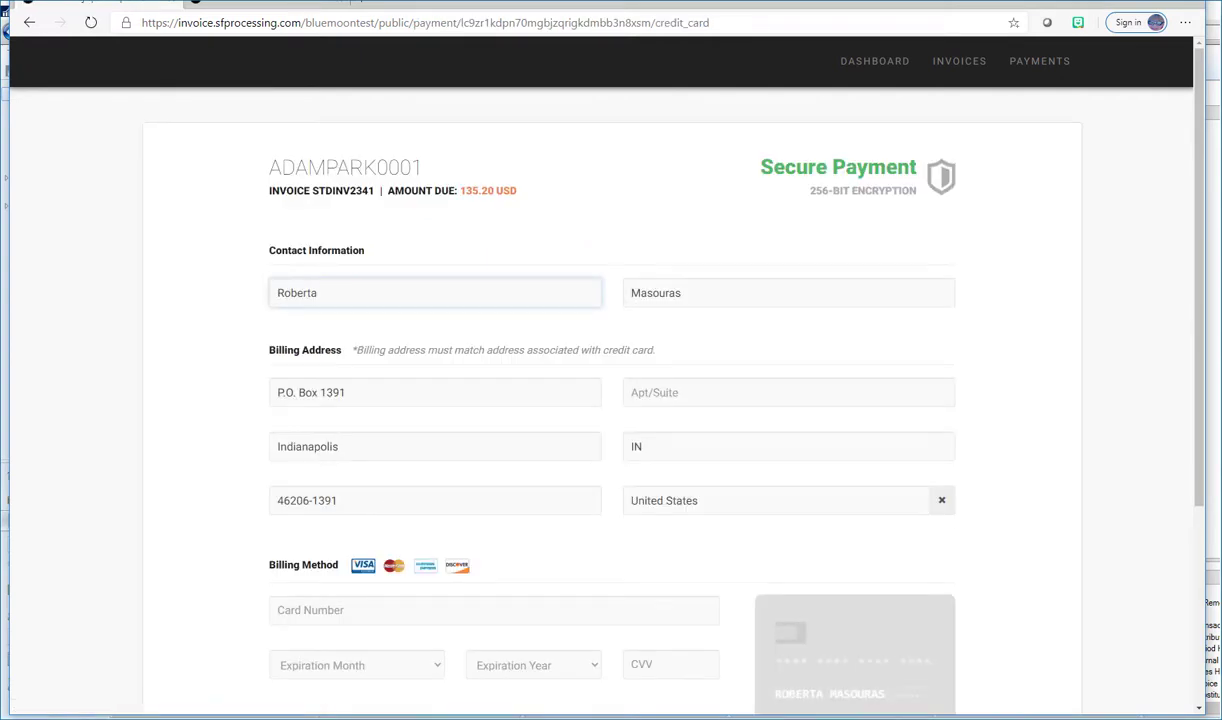
scroll(600, 380, "down", 1)
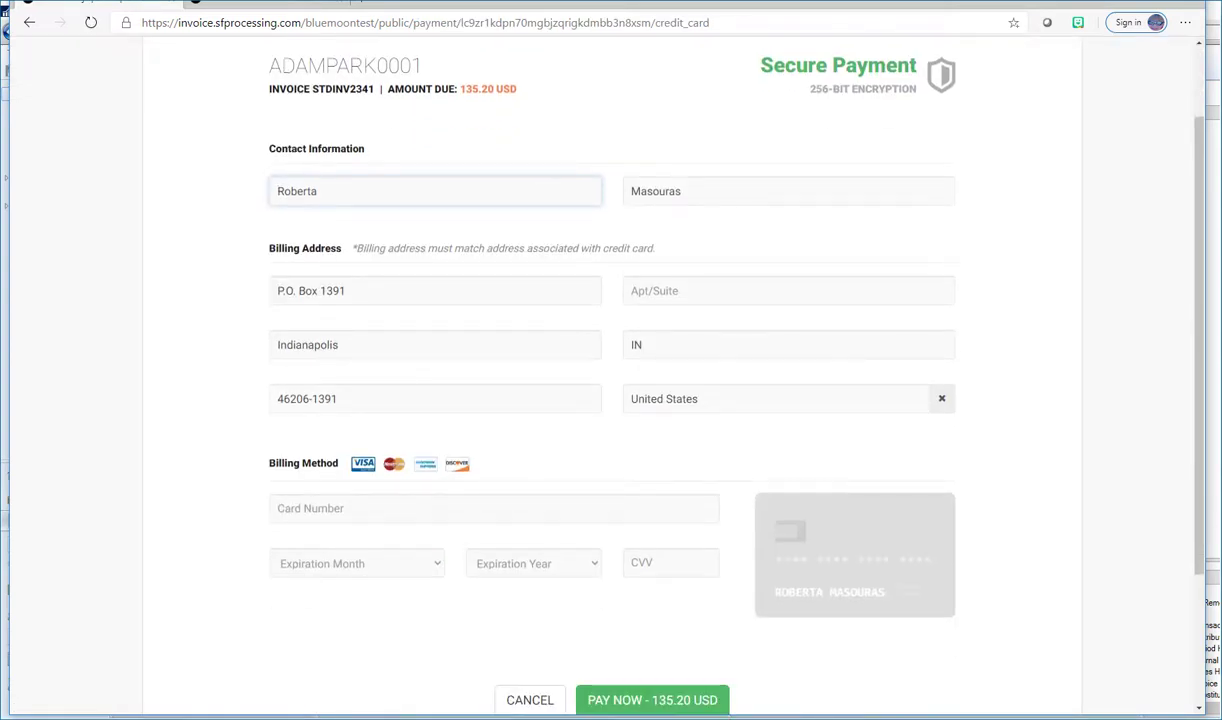
left_click(278, 508)
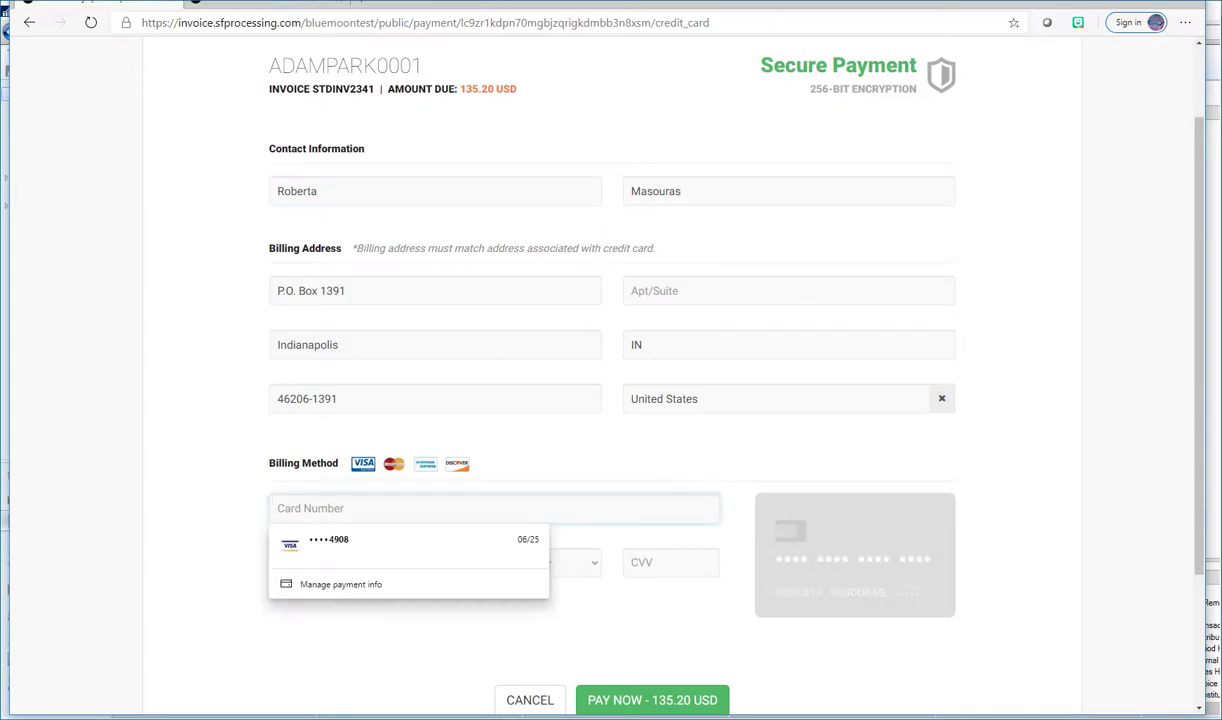
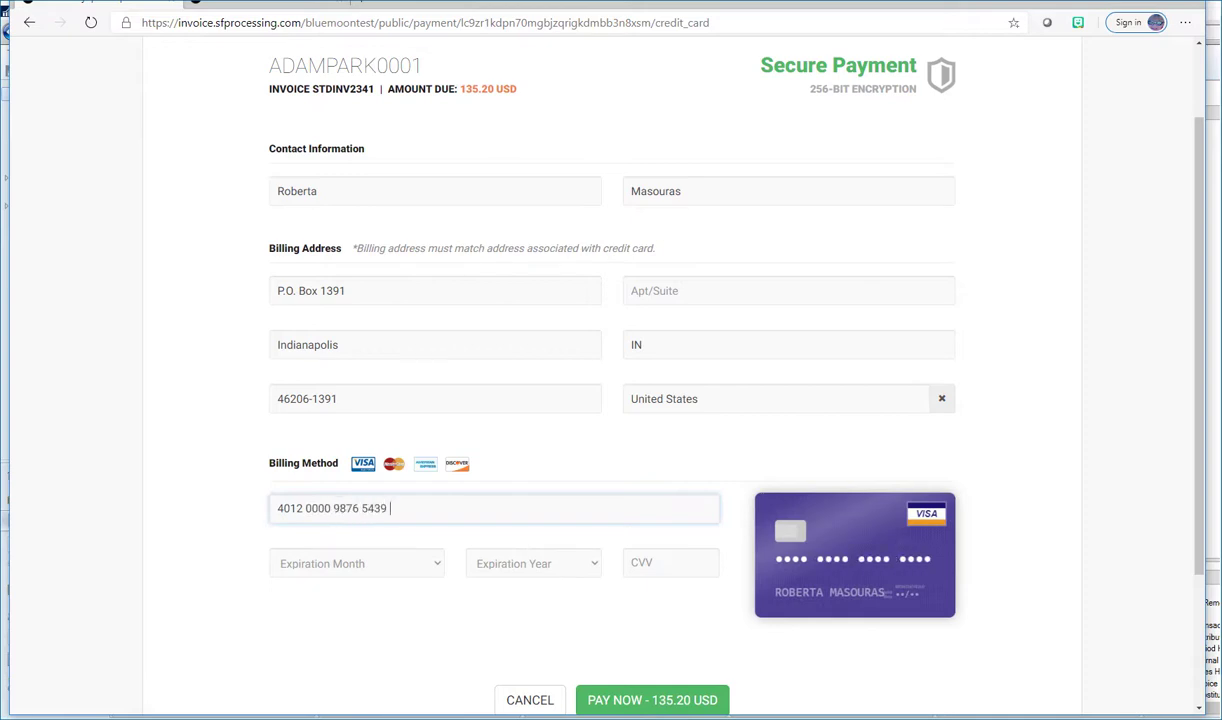
left_click(357, 563)
left_click(320, 537)
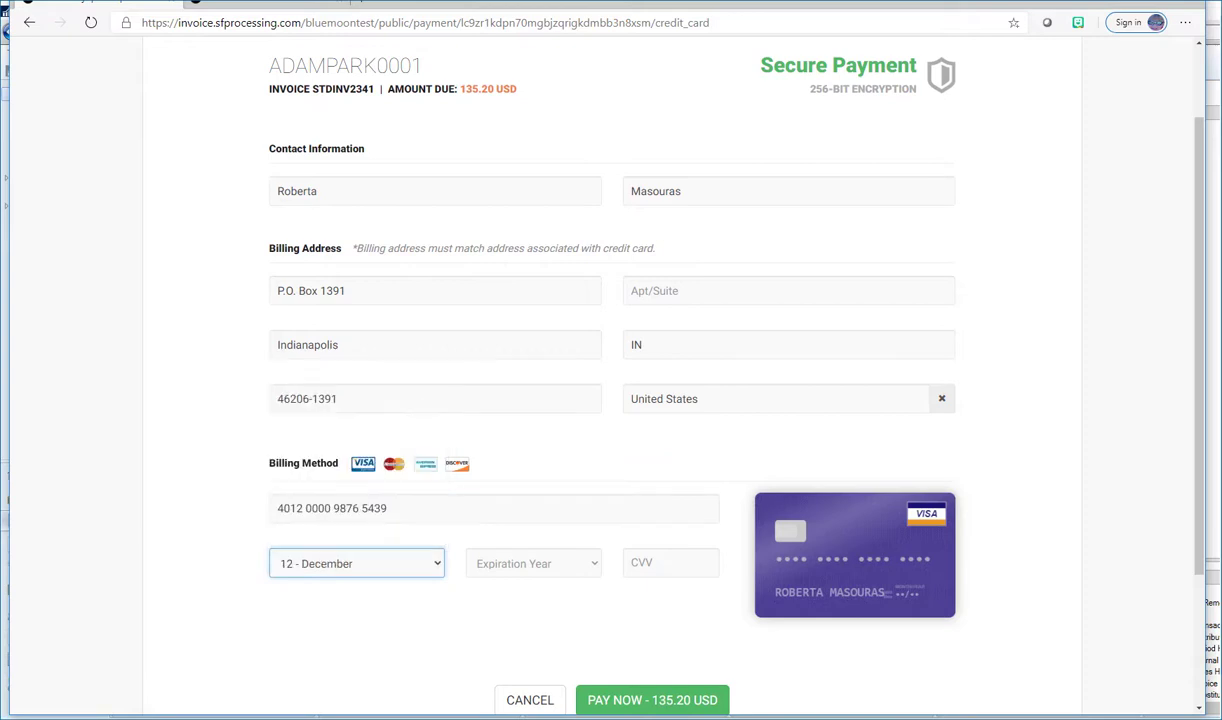
left_click(533, 563)
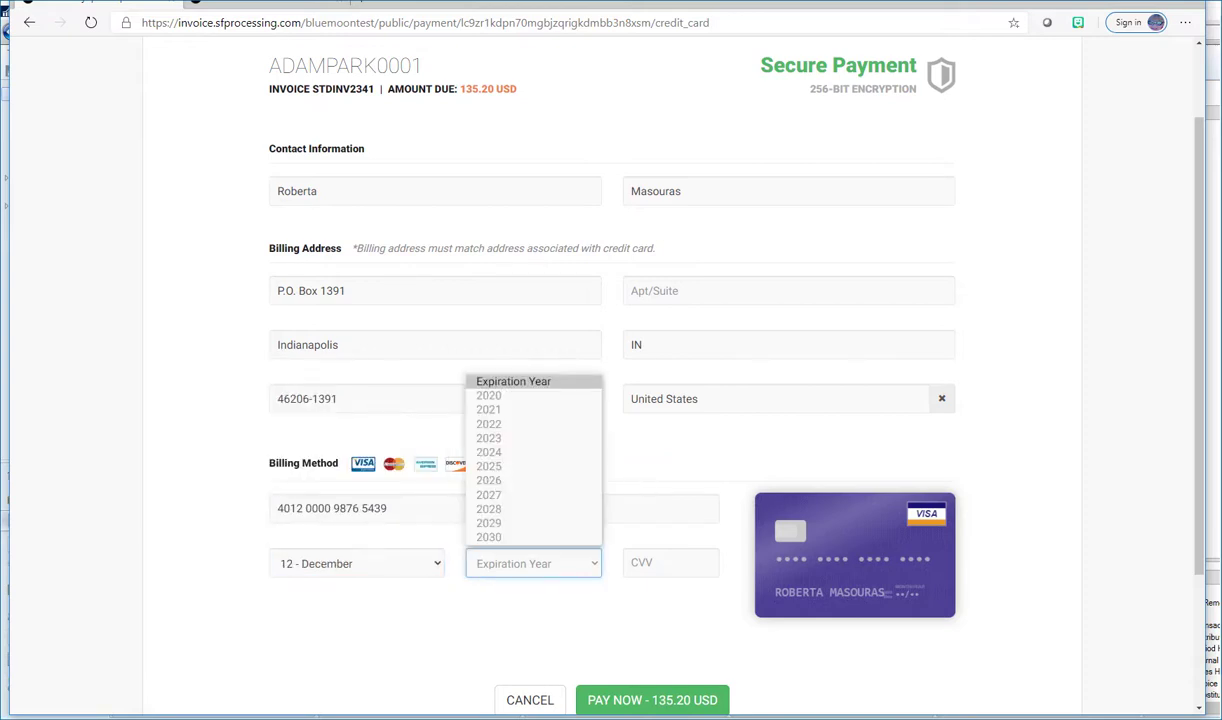
left_click(520, 378)
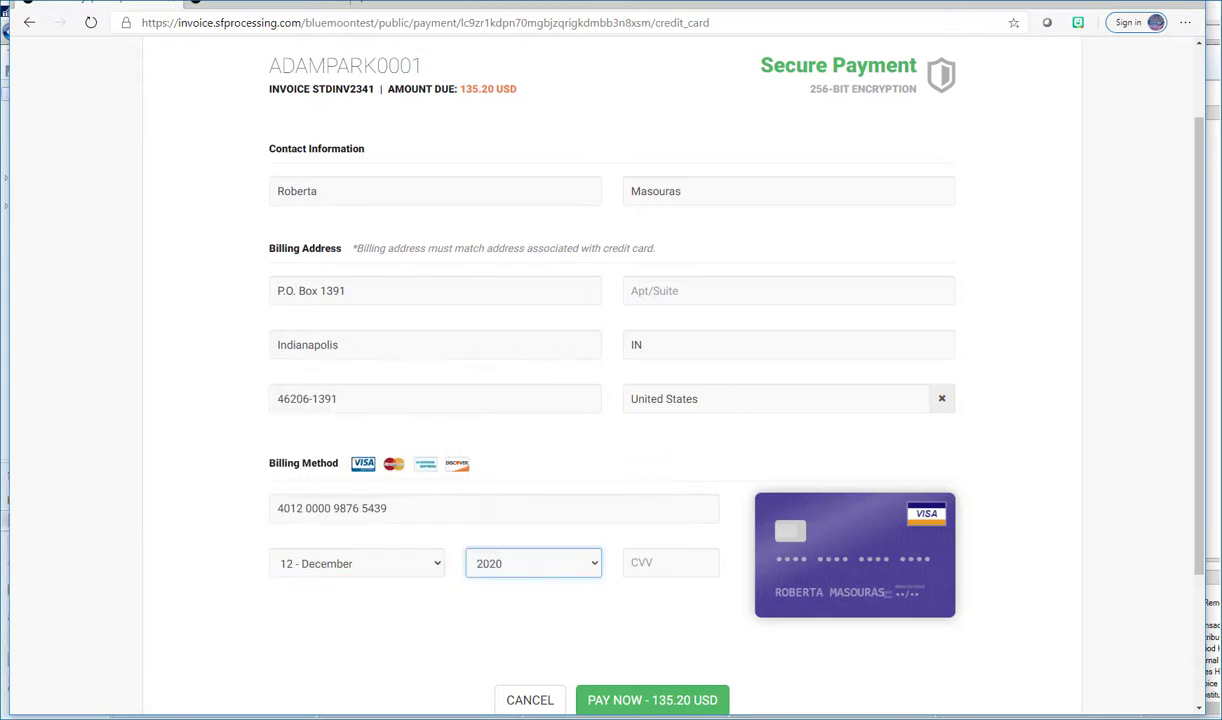
left_click(665, 563)
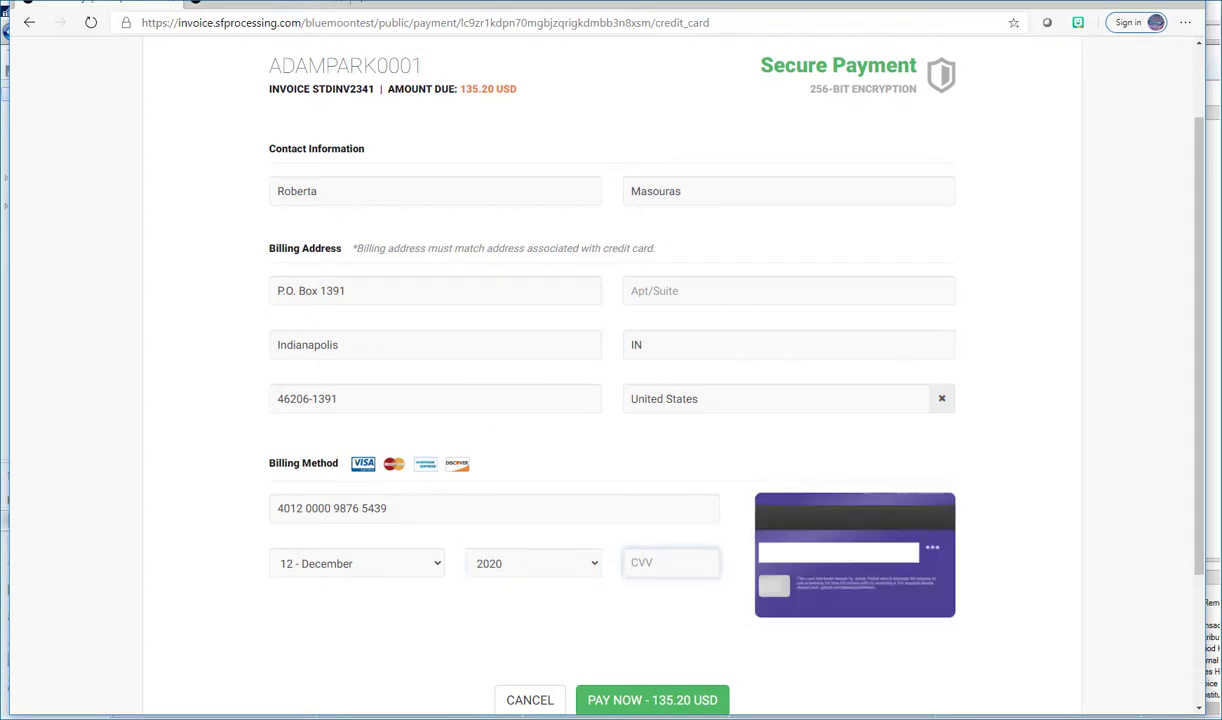
type("999")
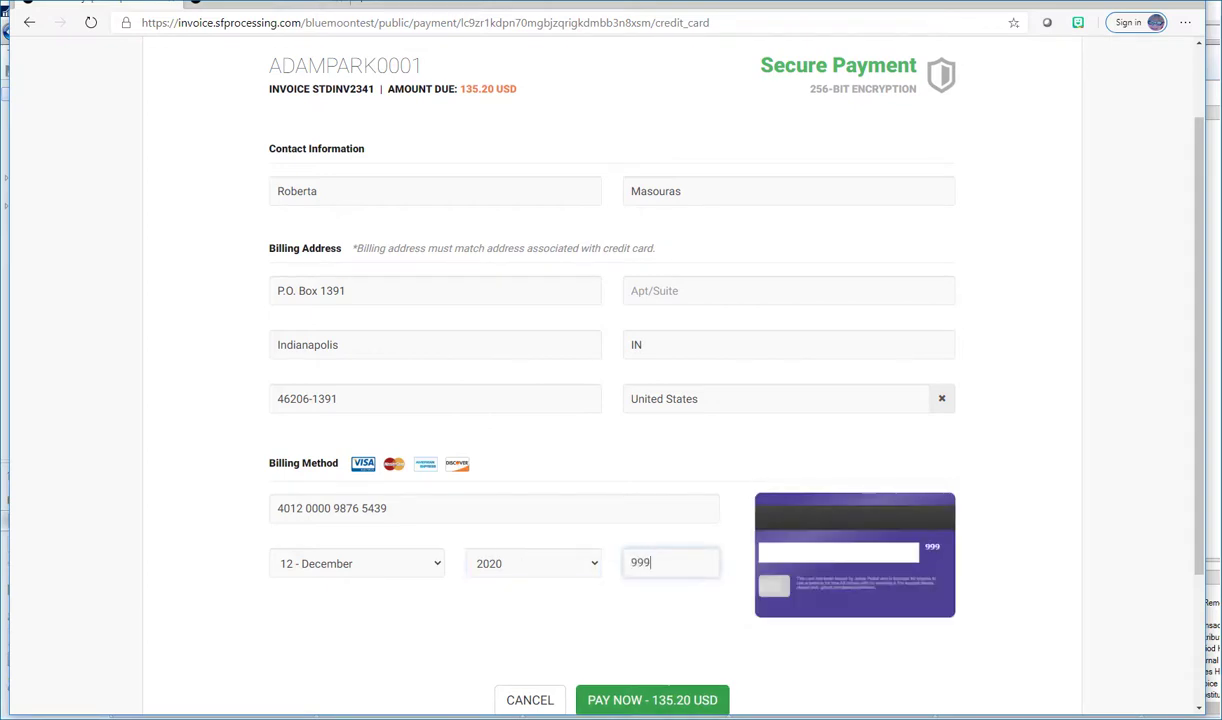
key("Return")
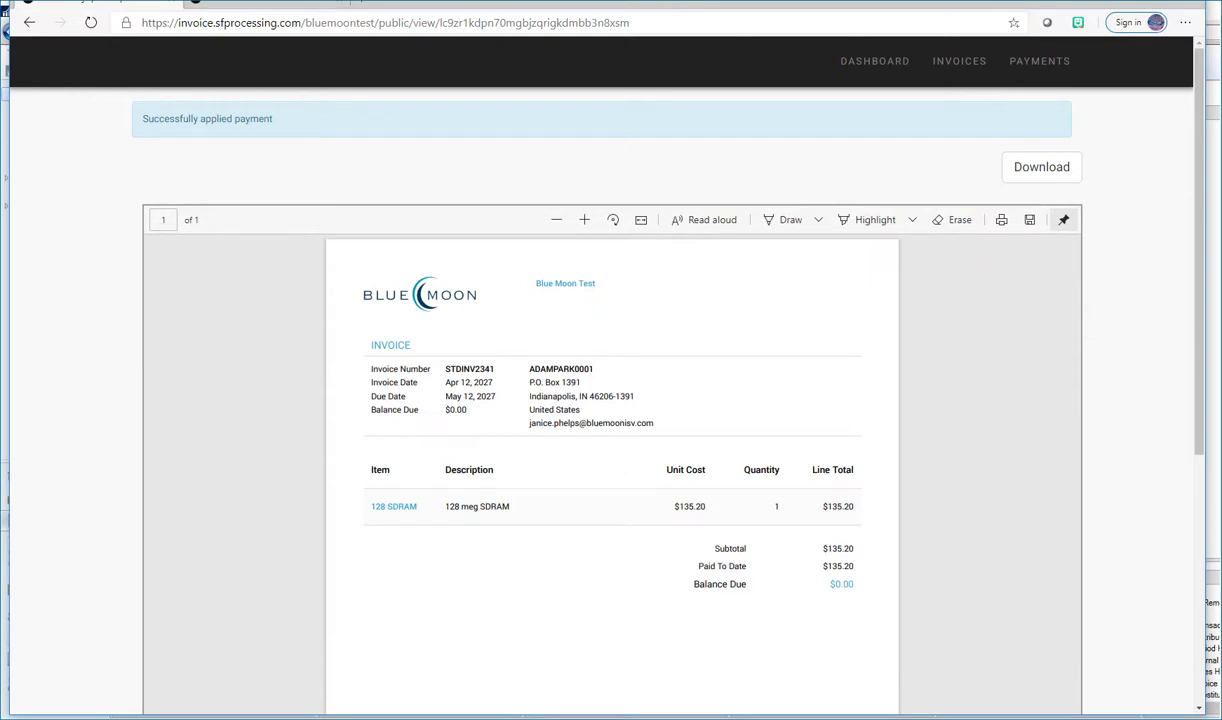
Scroll through the paid STDINV2341 invoice page to check its $0.00 balance due.
scroll(611, 400, "down", 3)
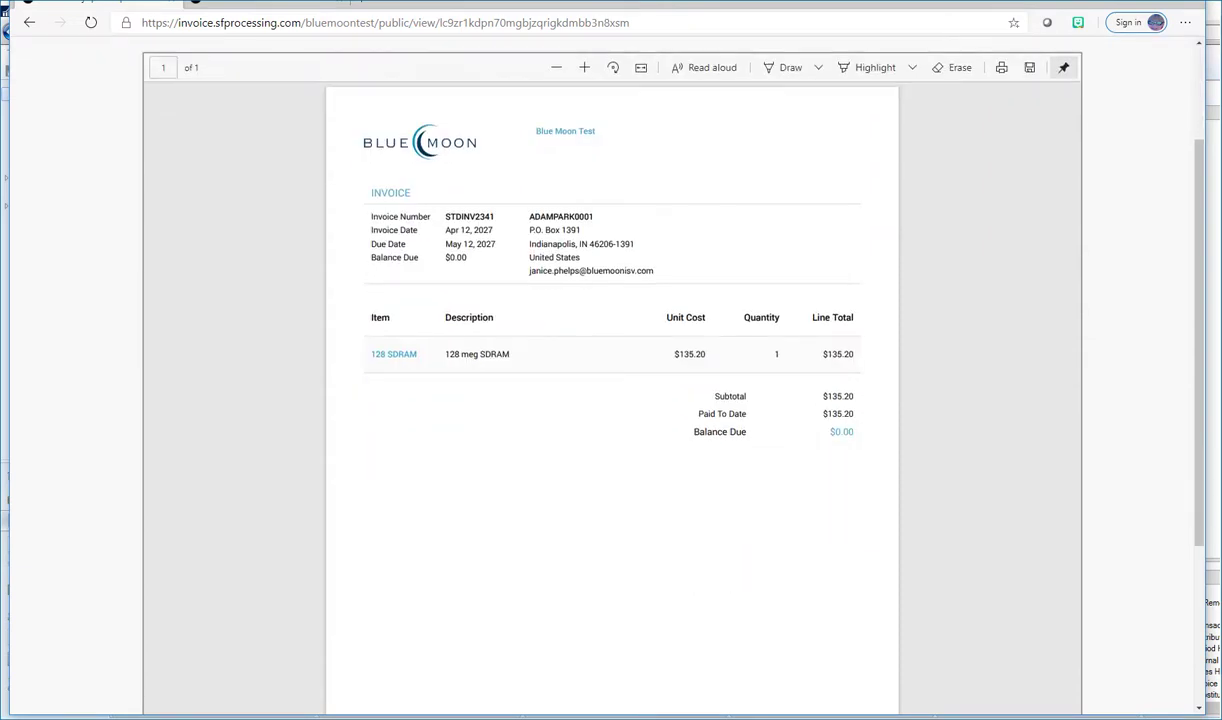
scroll(611, 400, "up", 3)
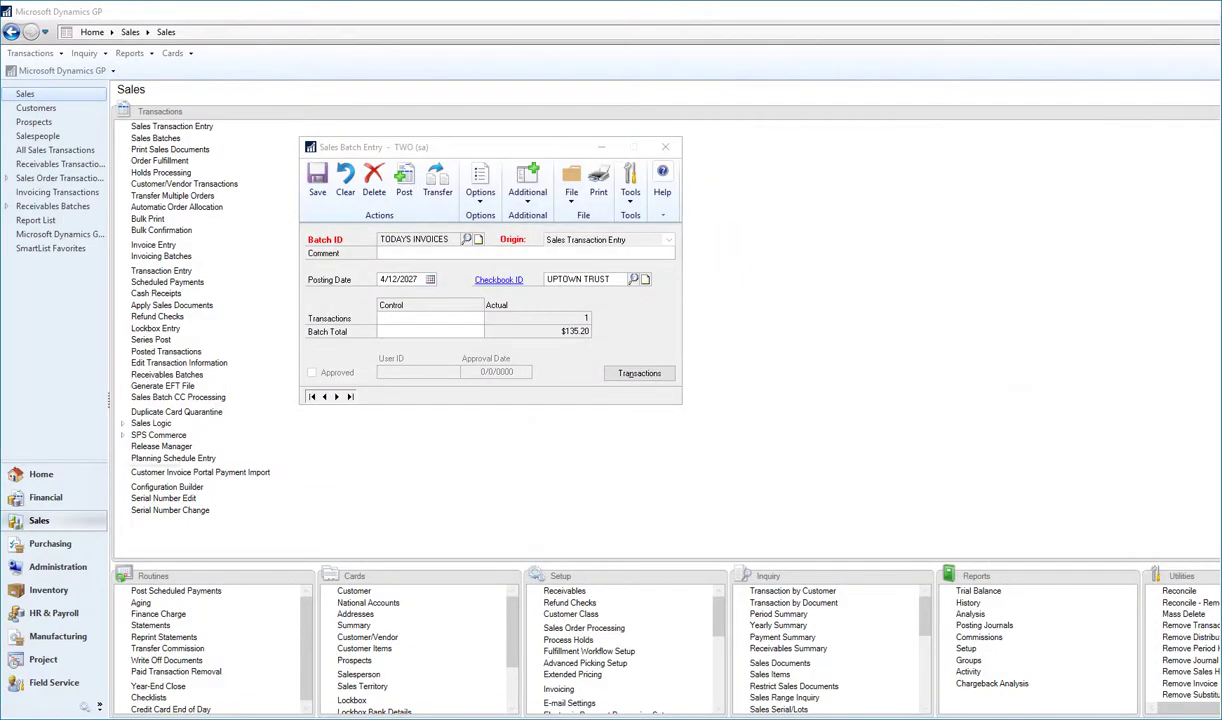
Close the Sales Batch Entry window showing the TODAYS INVOICES batch.
left_click(665, 147)
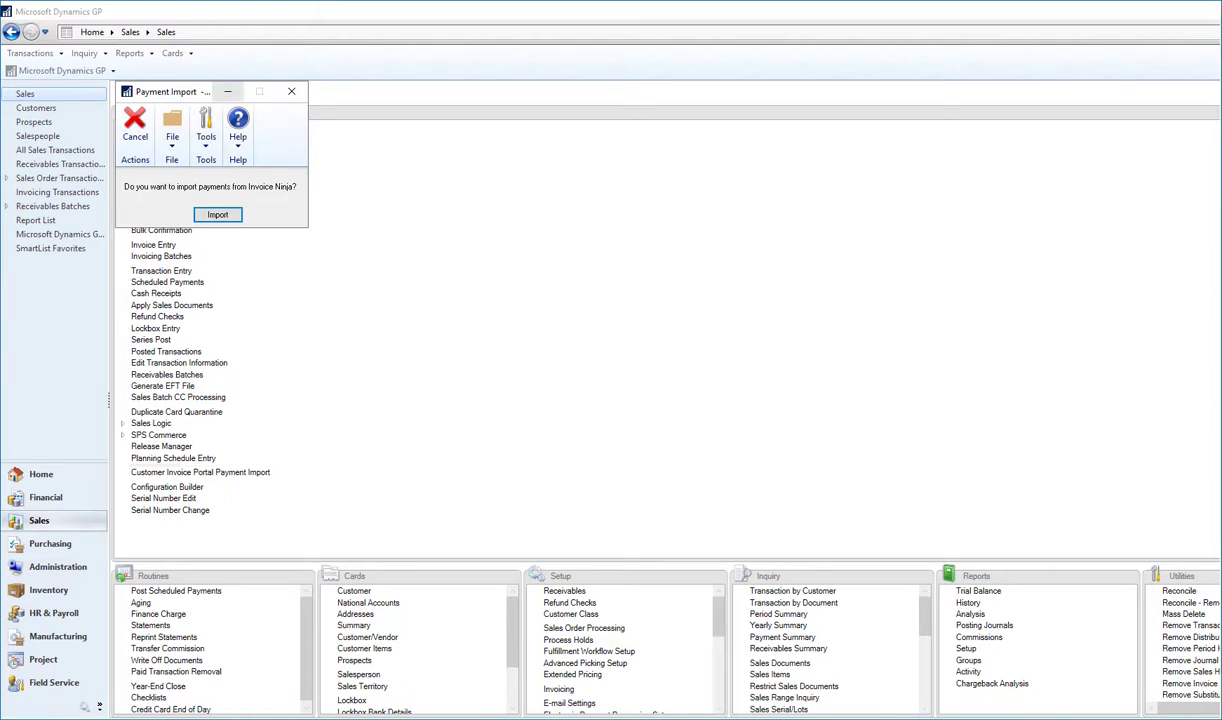
Import the Invoice Ninja portal payments into GP and open Sales Transaction Entry.
left_click(228, 92)
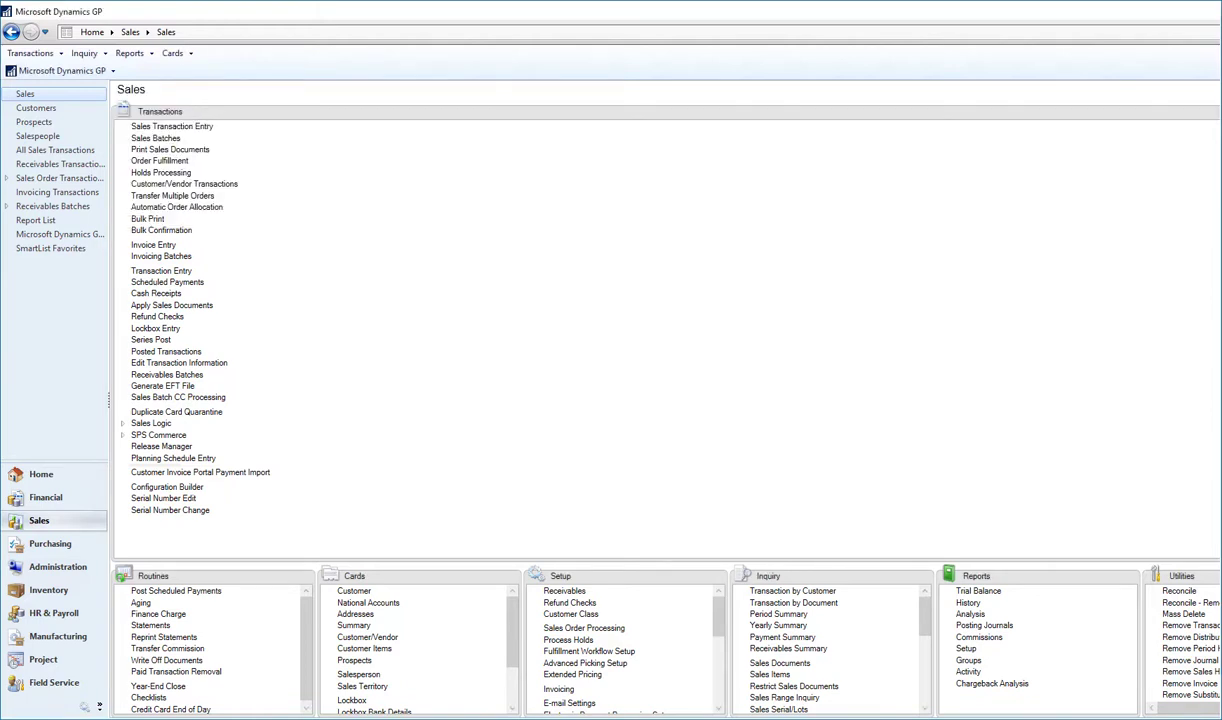
left_click(172, 127)
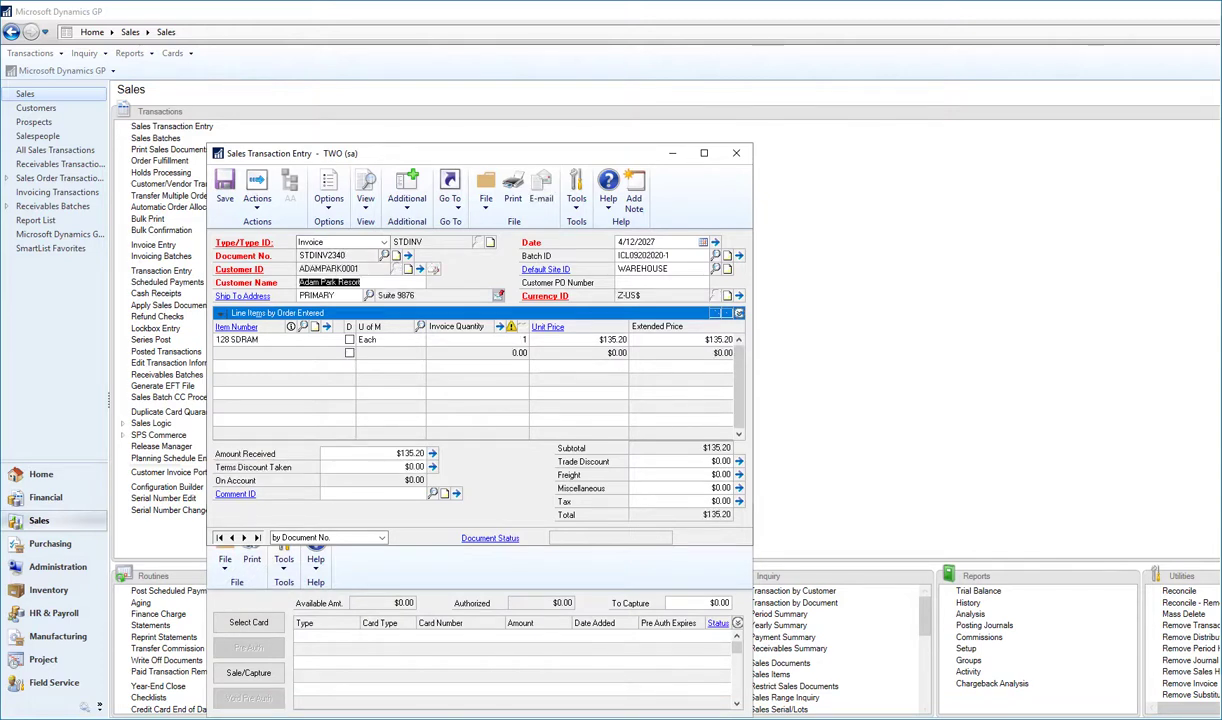
left_click(410, 453)
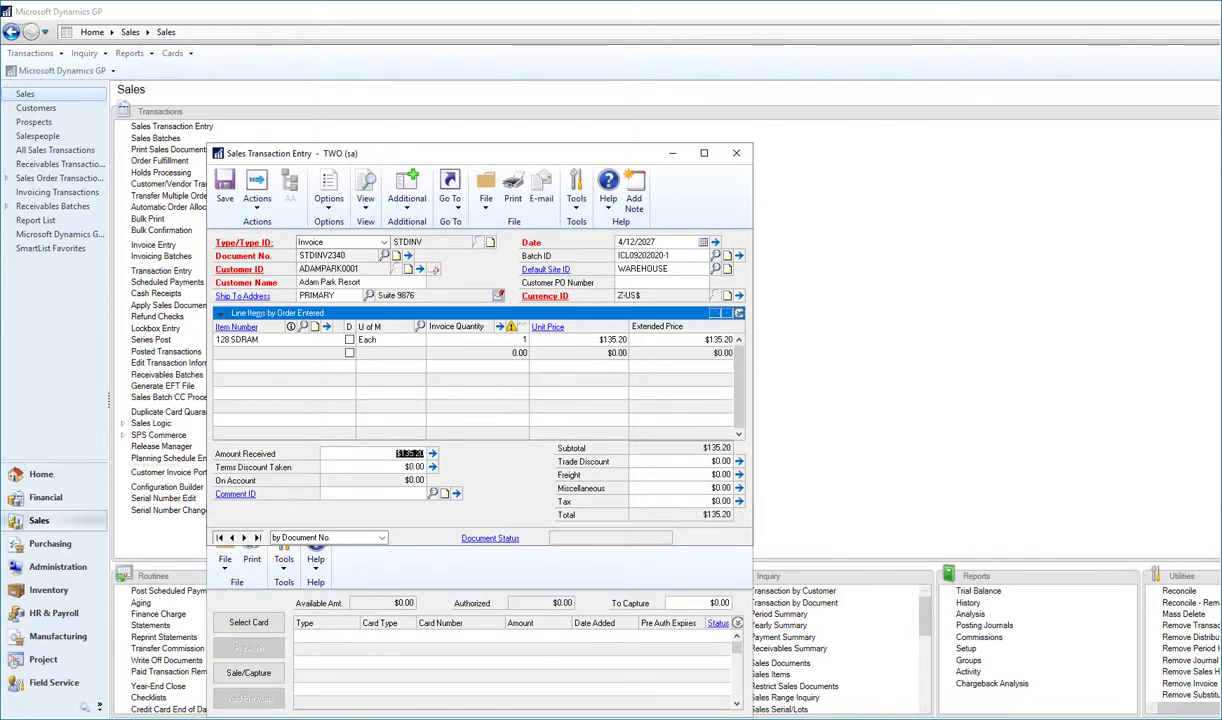
key("Tab")
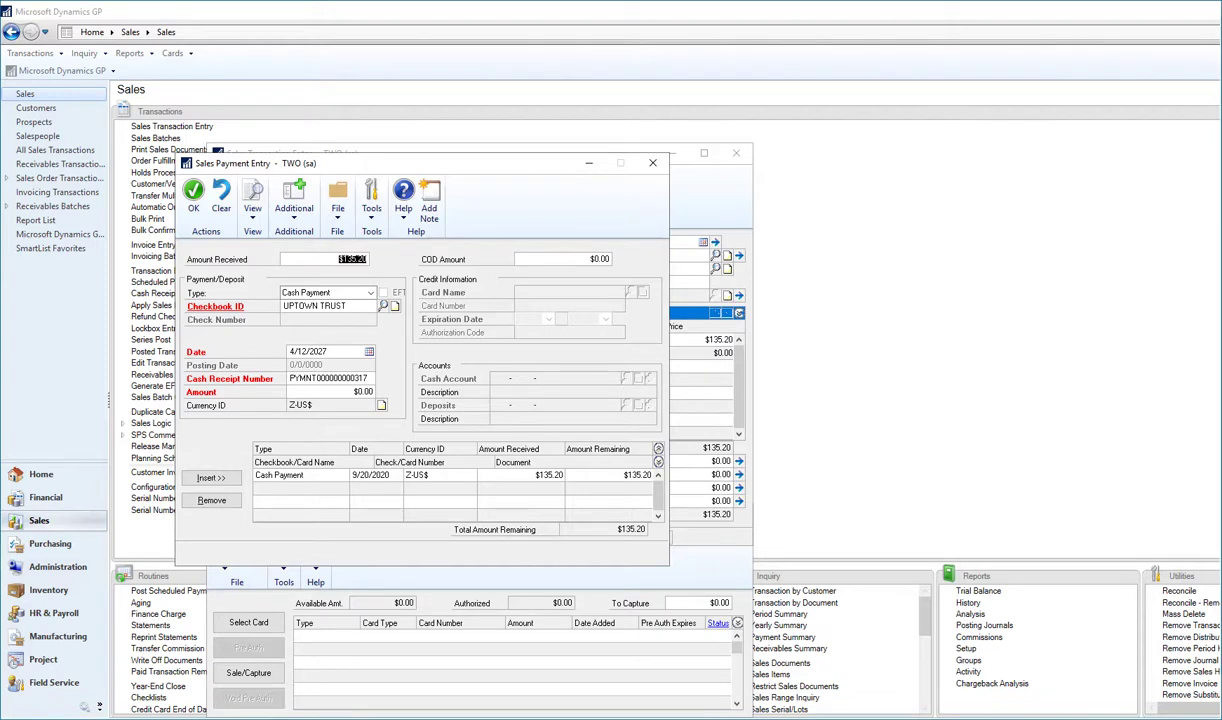
left_click(653, 163)
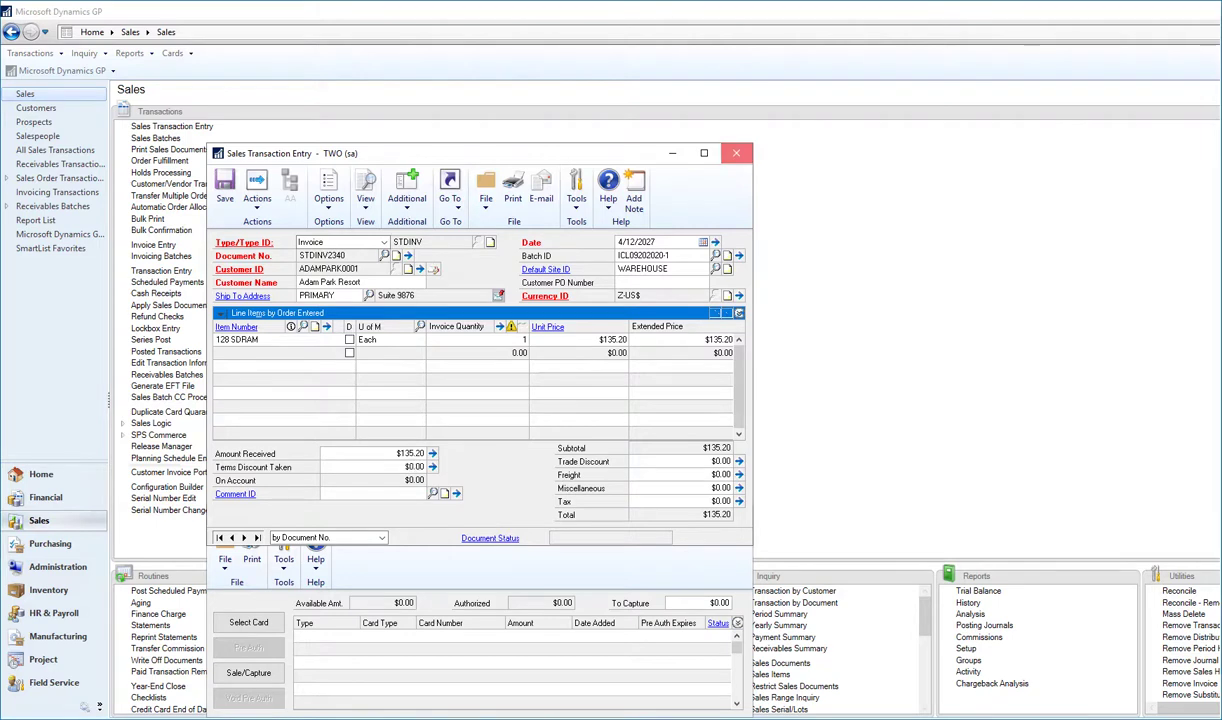
Close the Sales Transaction Entry window and show the system tray's hidden icons.
left_click(736, 152)
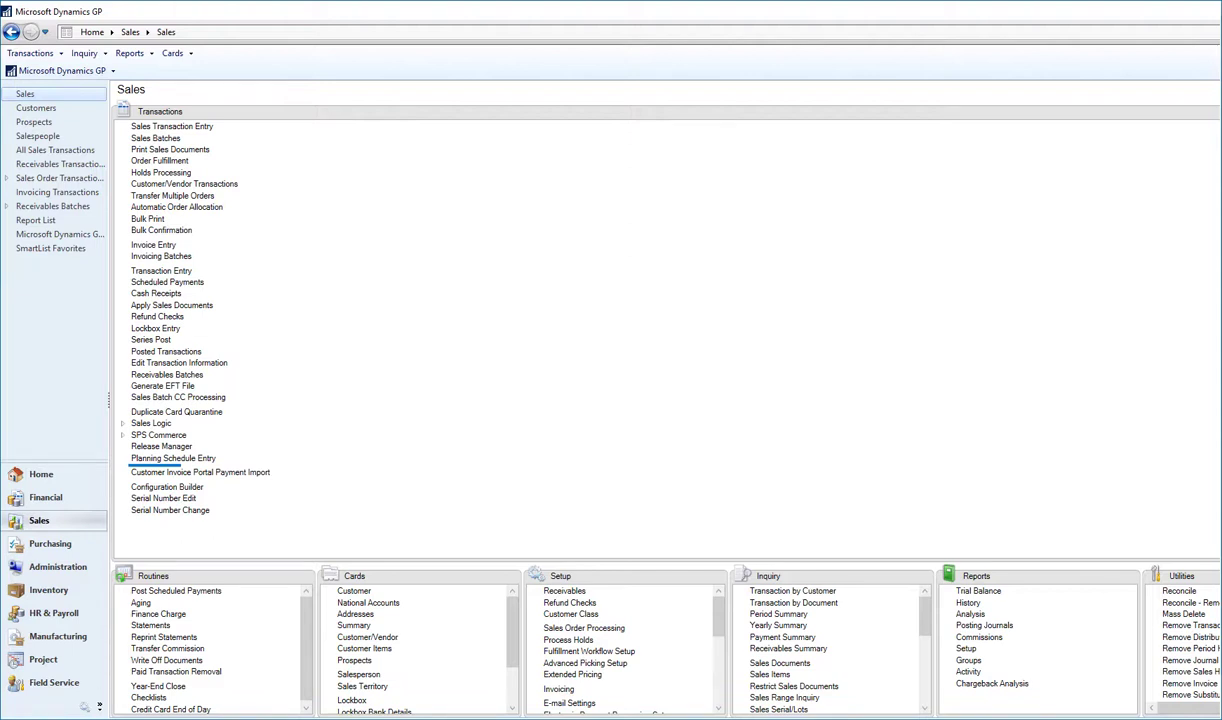
left_click(1212, 718)
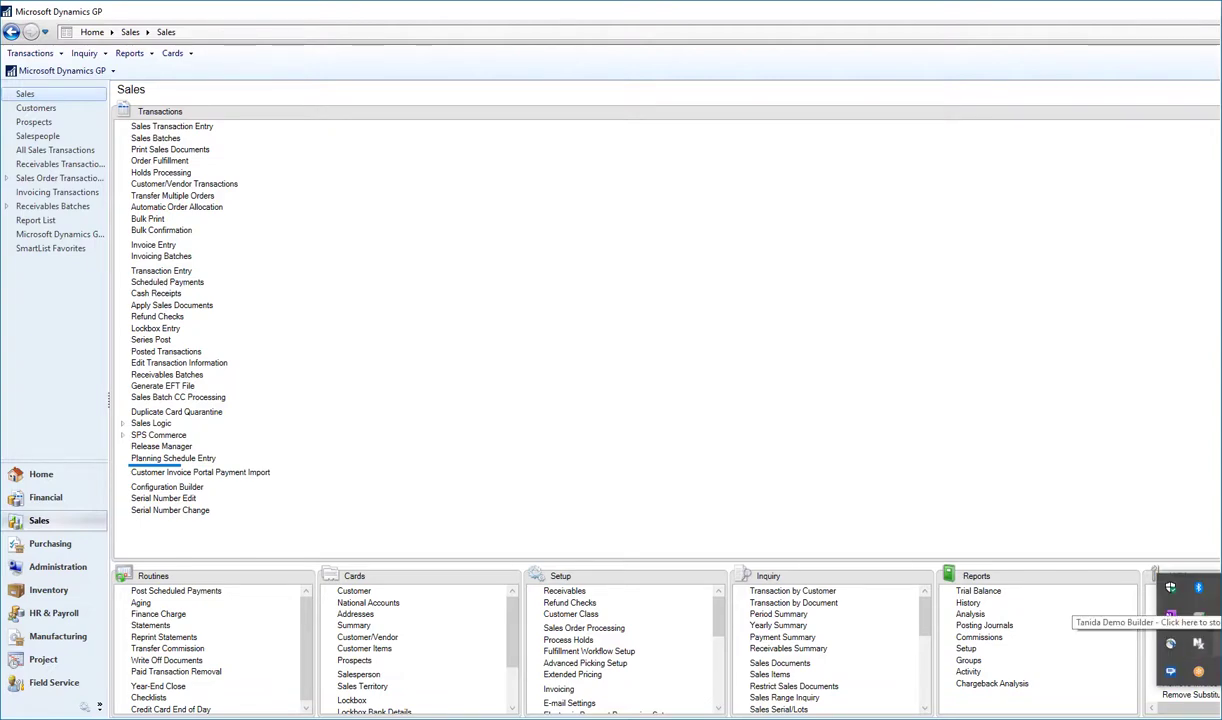